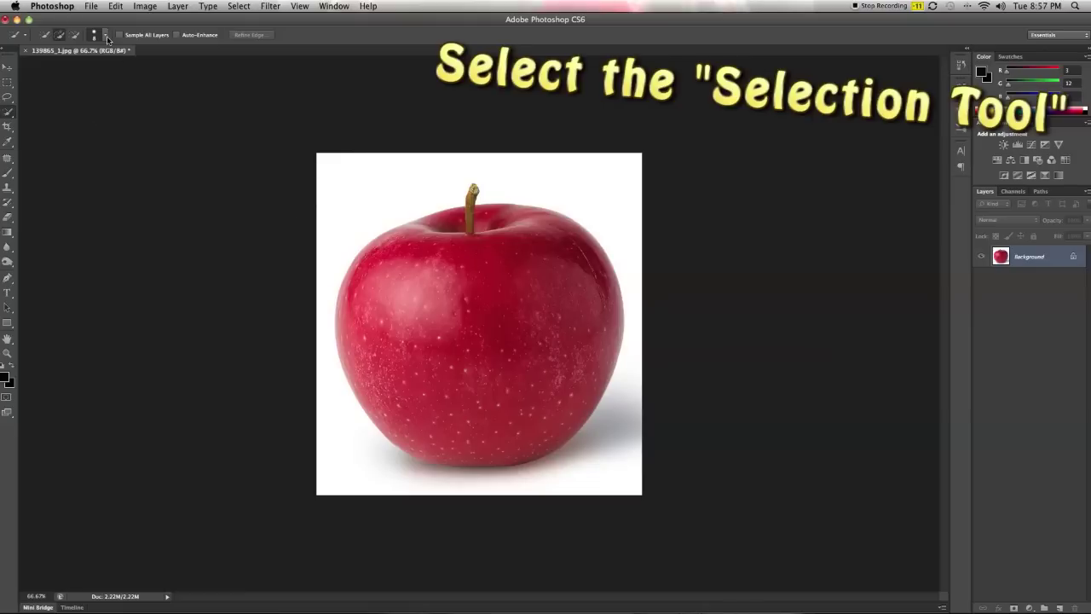
Step: Set the Quick Selection brush to 19 px and paint a selection over the apple body
click(107, 39)
drag(53, 68, 52, 68)
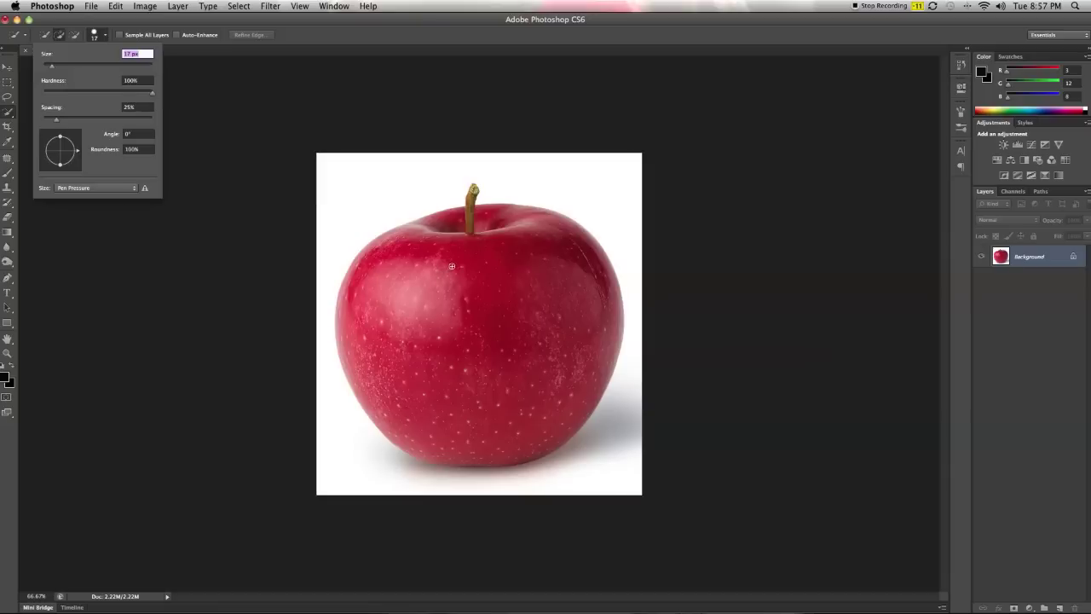
key(Return)
mouse_move(505, 271)
mouse_down()
mouse_move(425, 400)
mouse_move(473, 205)
mouse_up()
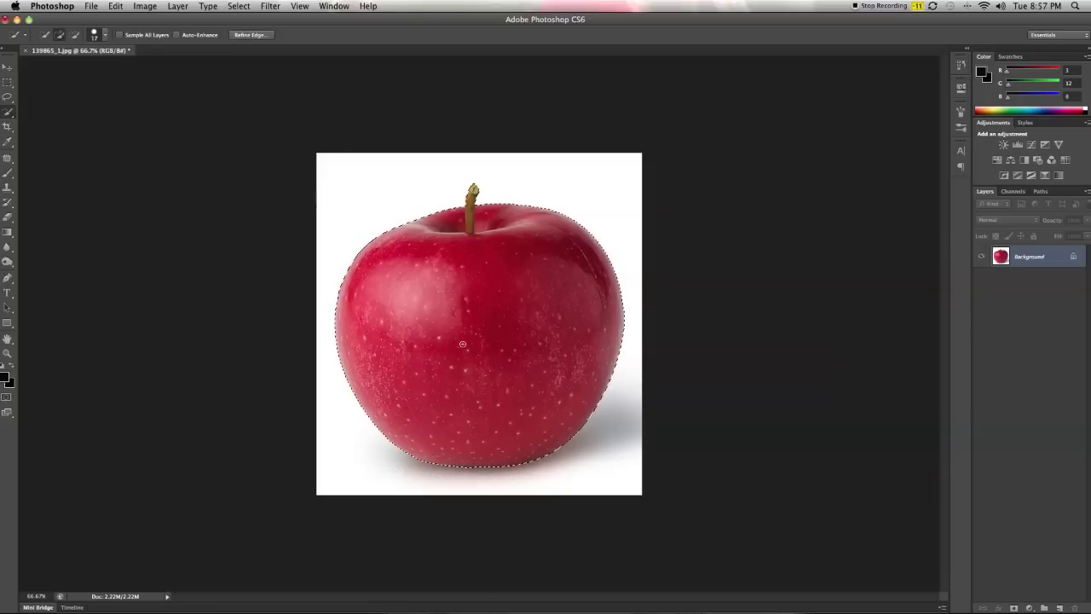
Step: Subtract the stem from the apple selection with a smaller brush and zoom back out
scroll(473, 205, up, 2)
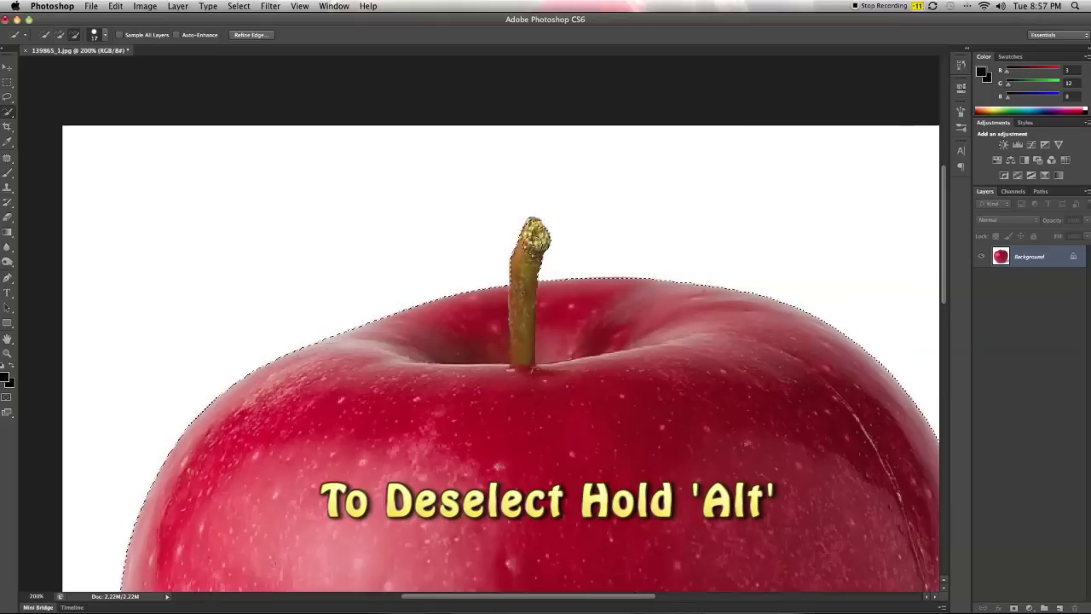
drag(536, 235, 531, 254)
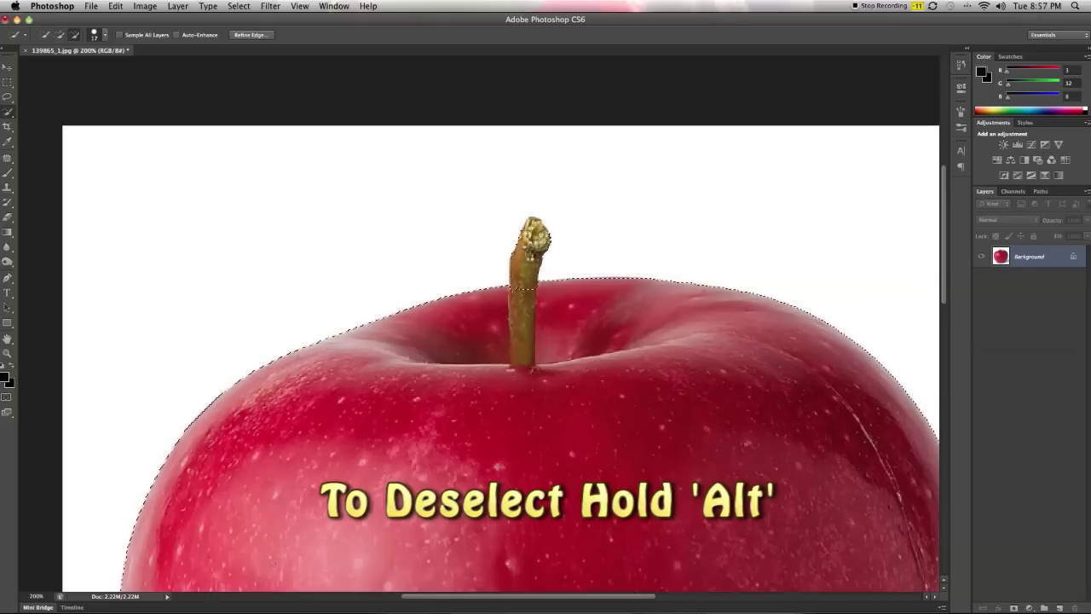
scroll(458, 124, down, 5)
scroll(458, 125, right, 2)
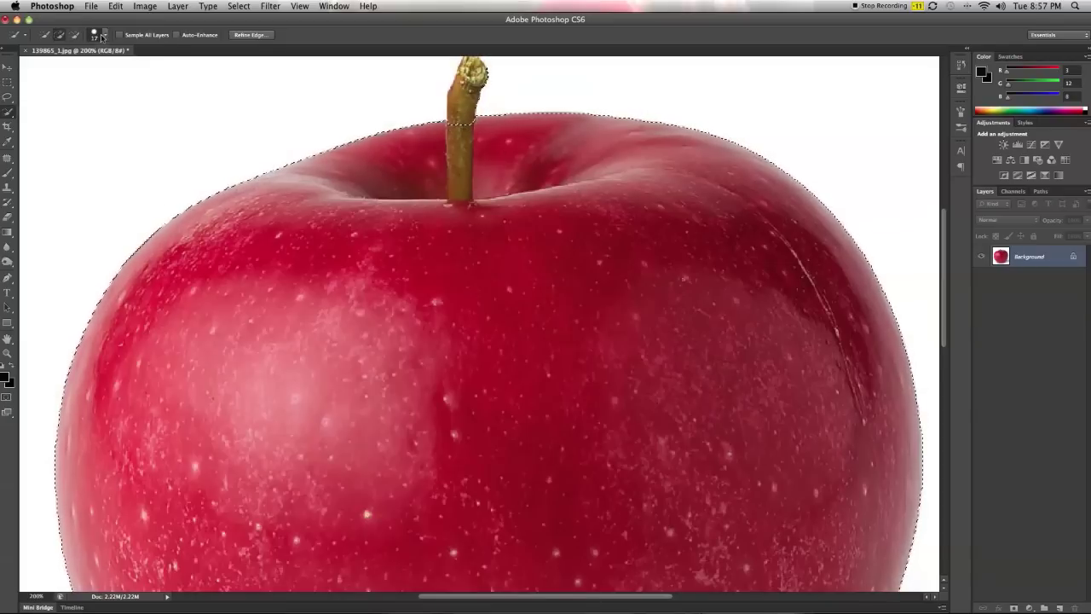
right_click(52, 70)
drag(52, 70, 46, 70)
key(Return)
drag(458, 153, 461, 85)
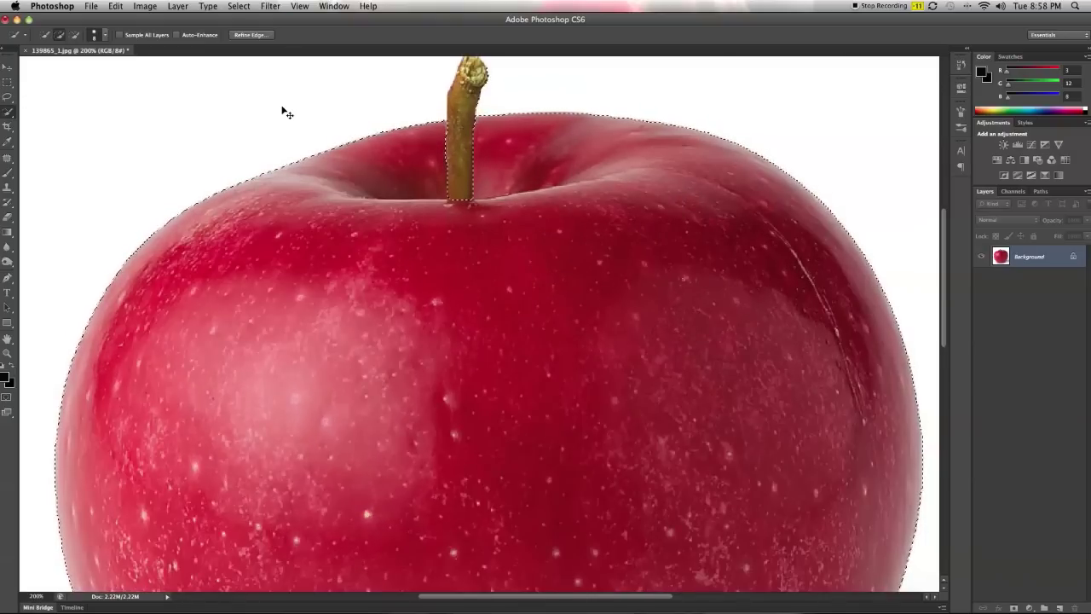
key(ctrl+minus)
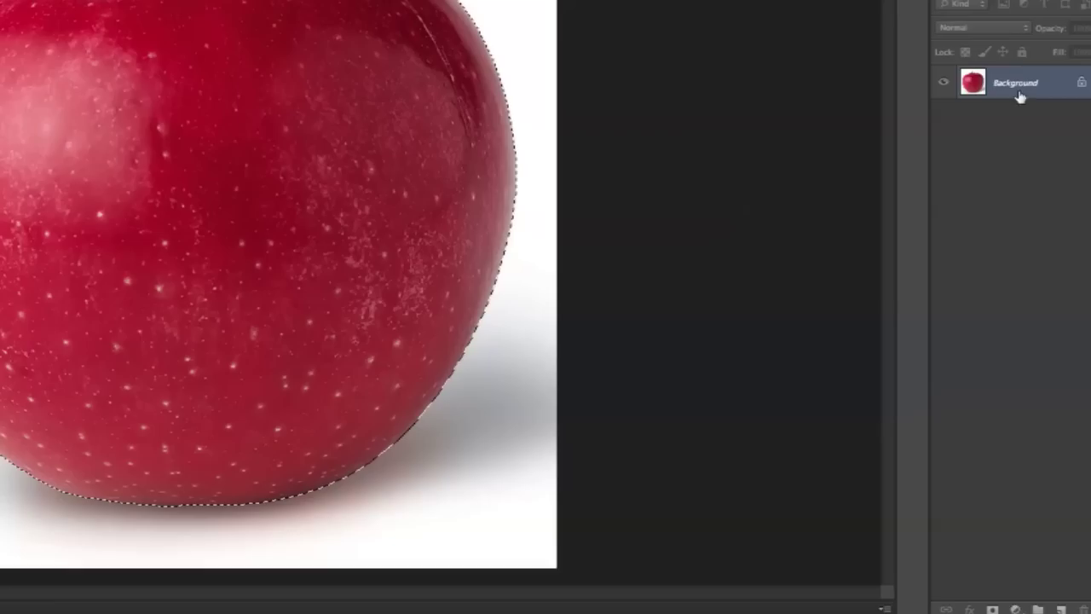
Step: Duplicate the Background layer and rename the copy 'Gold Background'
mouse_move(1038, 266)
mouse_down()
mouse_move(1029, 606)
mouse_move(1061, 609)
mouse_up()
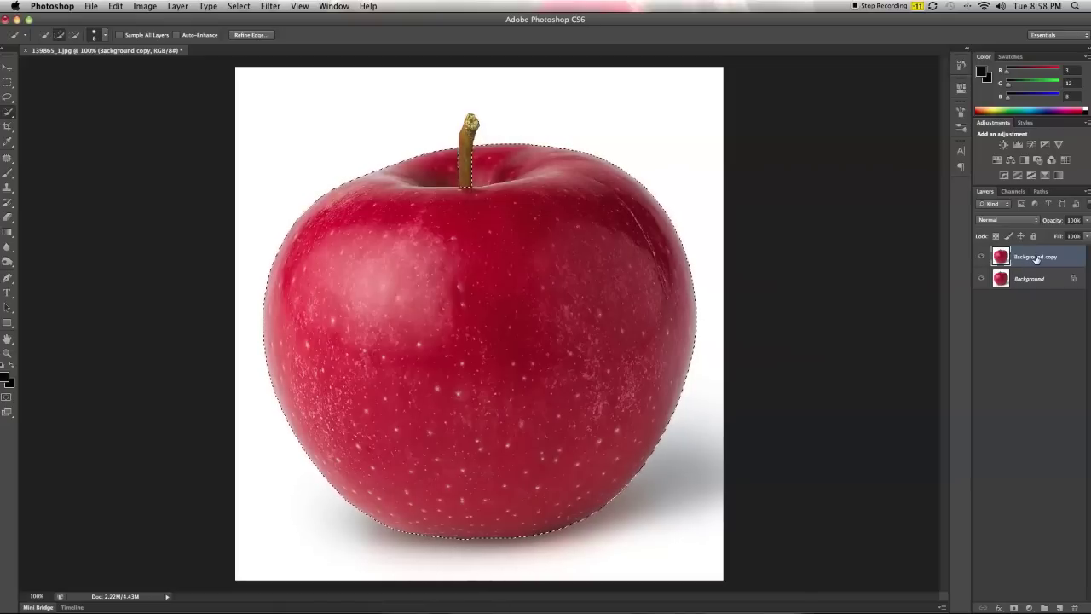
double_click(1032, 257)
text(Gold)
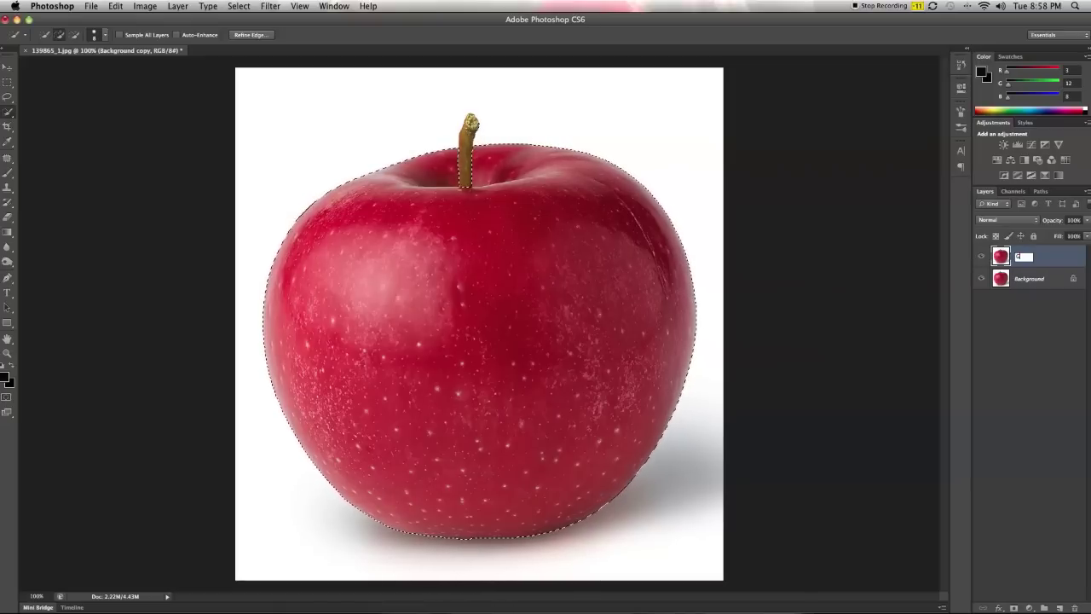
text( Background)
key(Return)
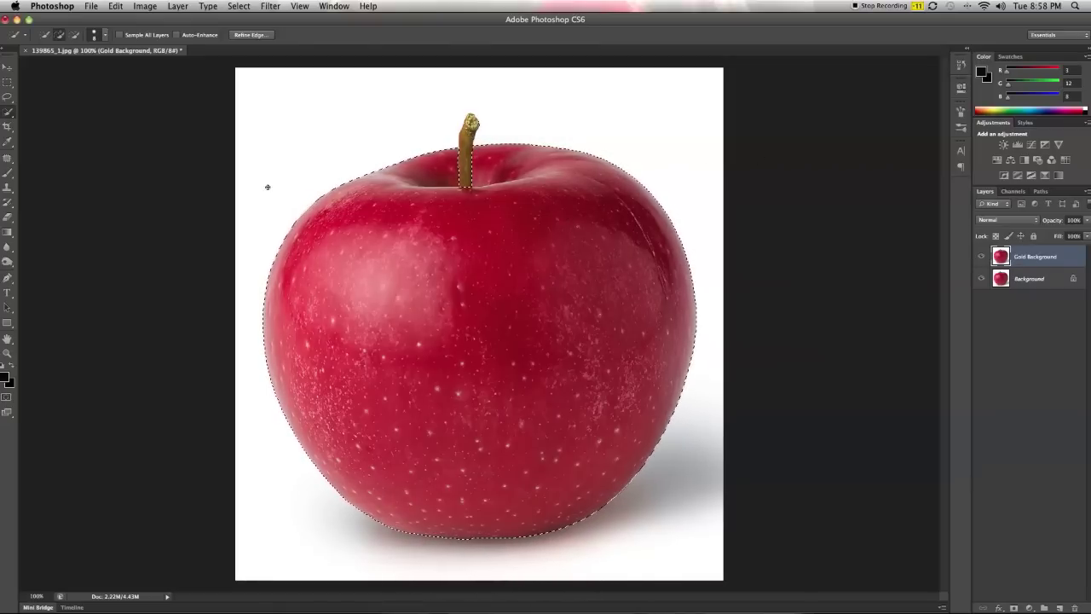
click(166, 7)
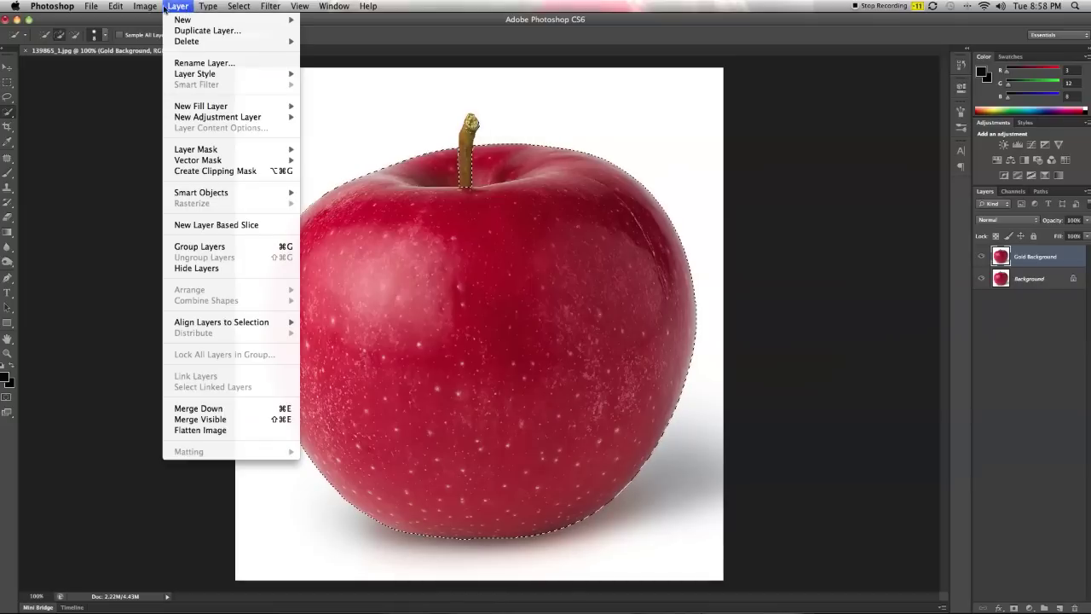
mouse_move(165, 41)
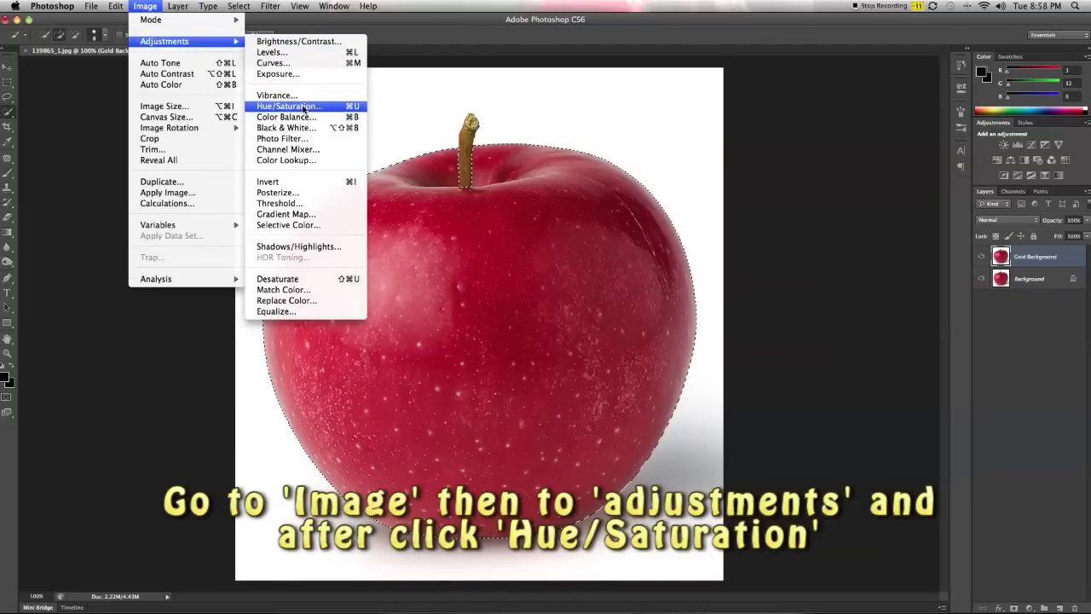
Step: Colorize the apple with Hue/Saturation at Hue 41, Saturation 52, Lightness -1
click(304, 106)
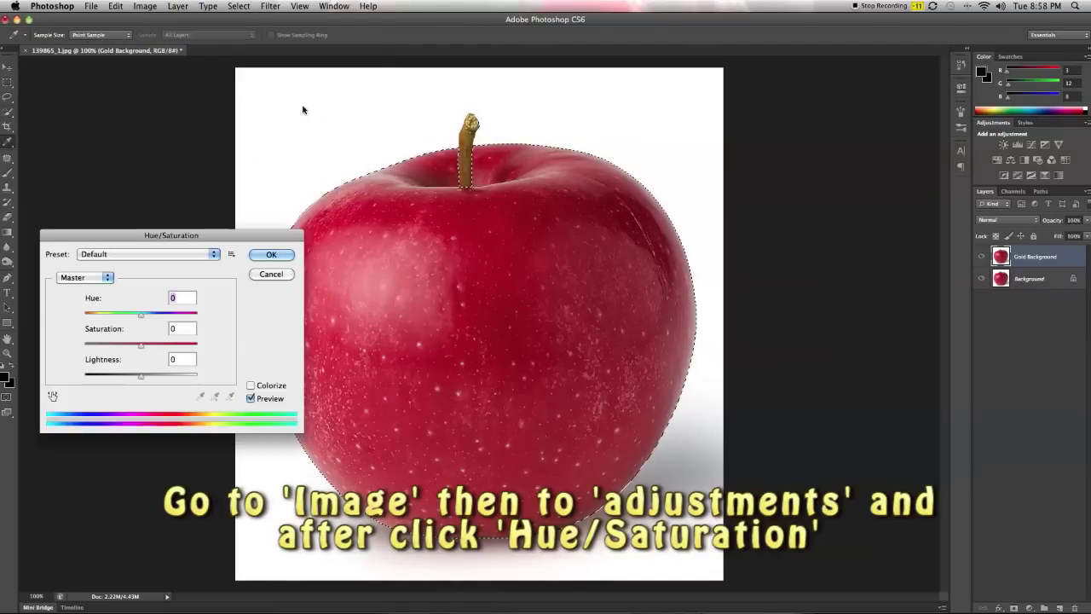
click(251, 385)
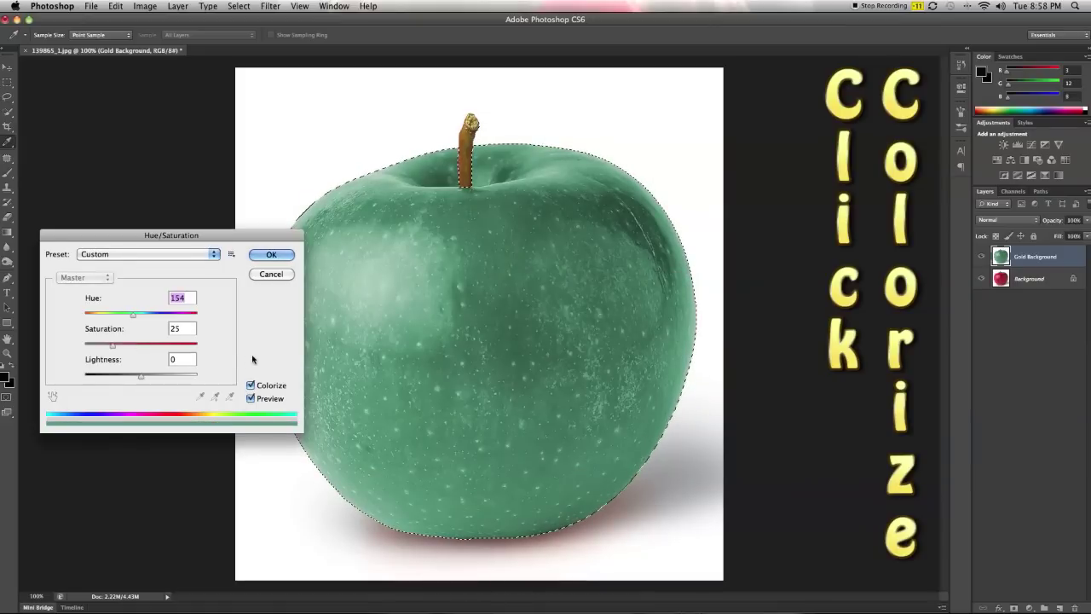
drag(133, 319, 102, 319)
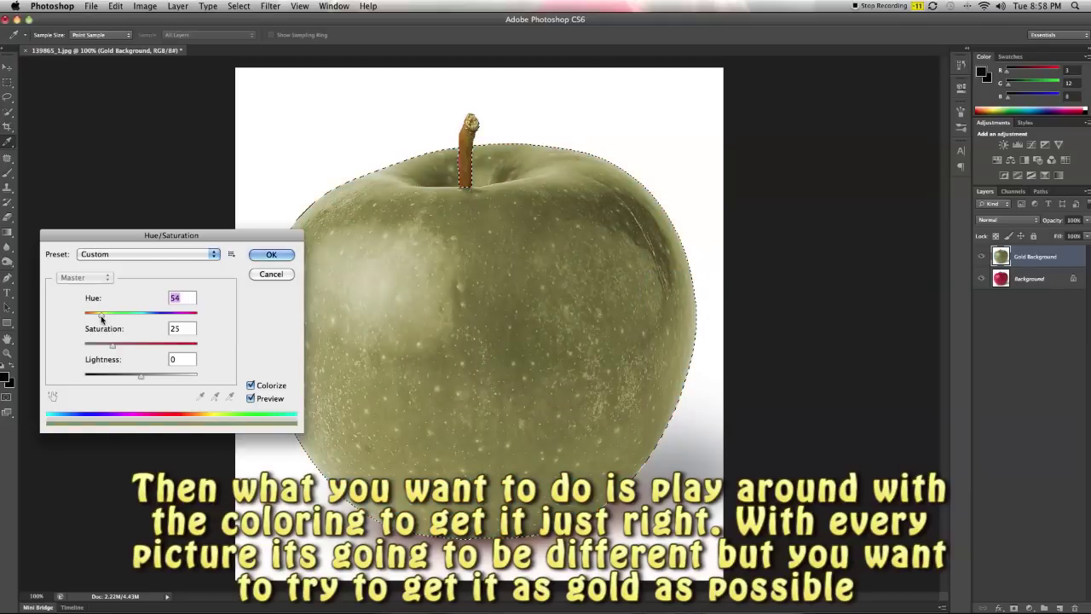
drag(112, 344, 139, 348)
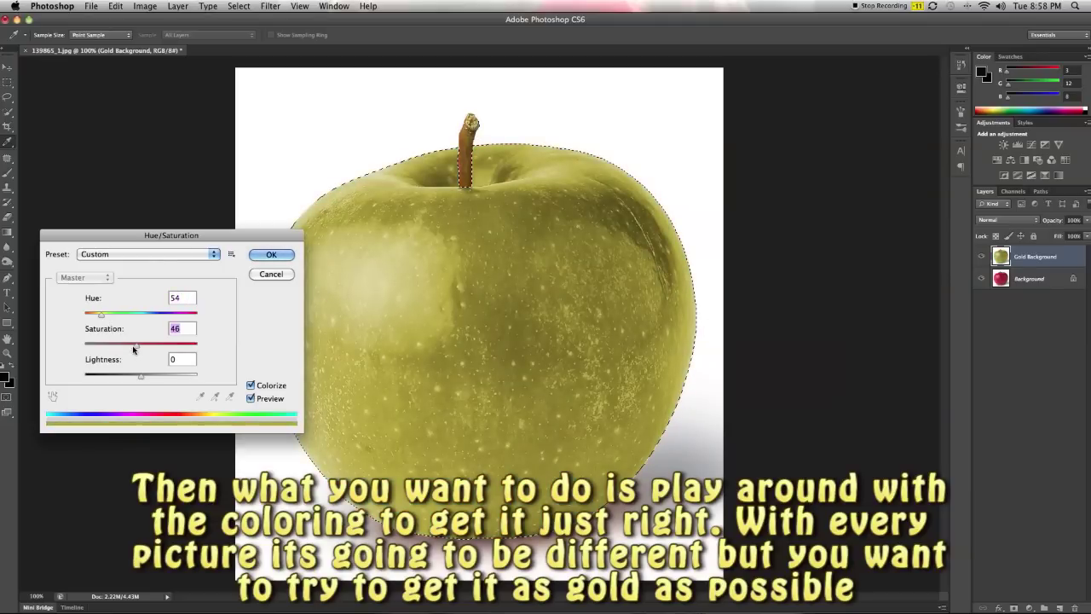
drag(124, 348, 122, 349)
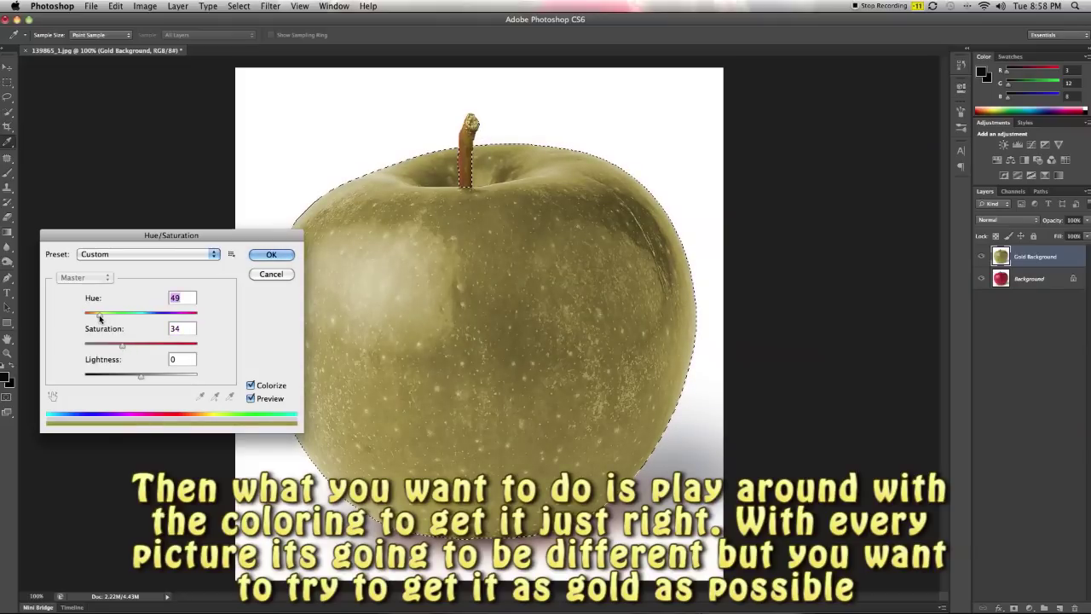
drag(98, 318, 99, 319)
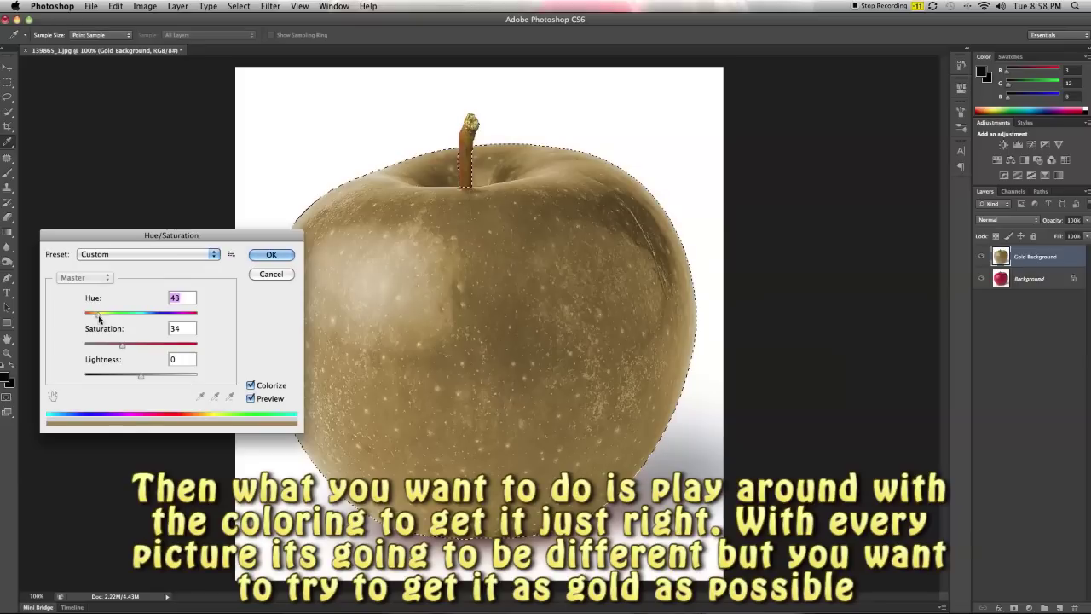
drag(126, 349, 138, 348)
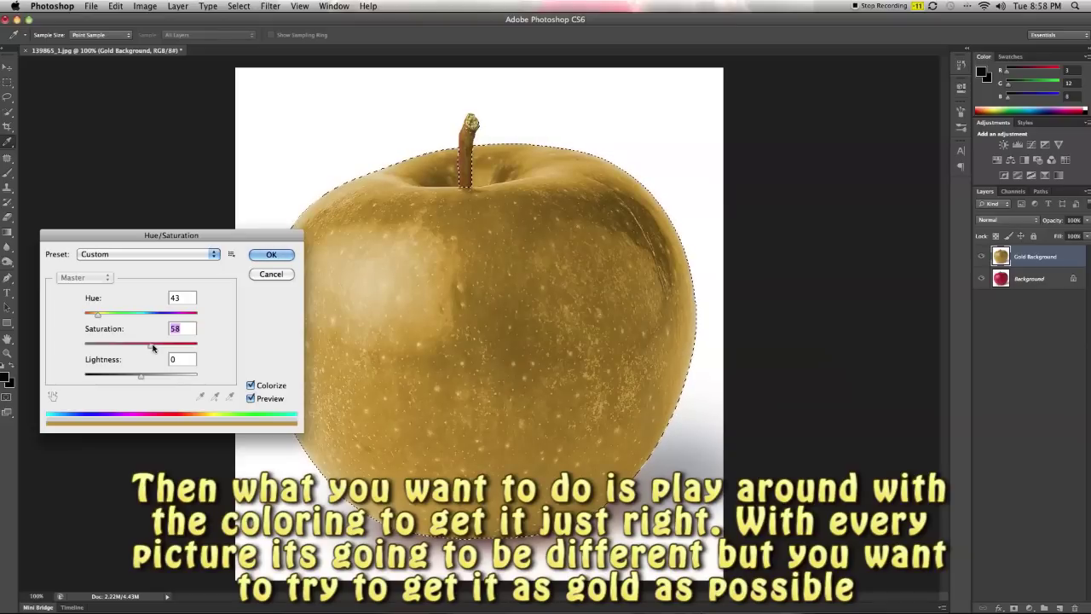
drag(147, 347, 143, 347)
drag(97, 315, 96, 314)
drag(147, 379, 140, 379)
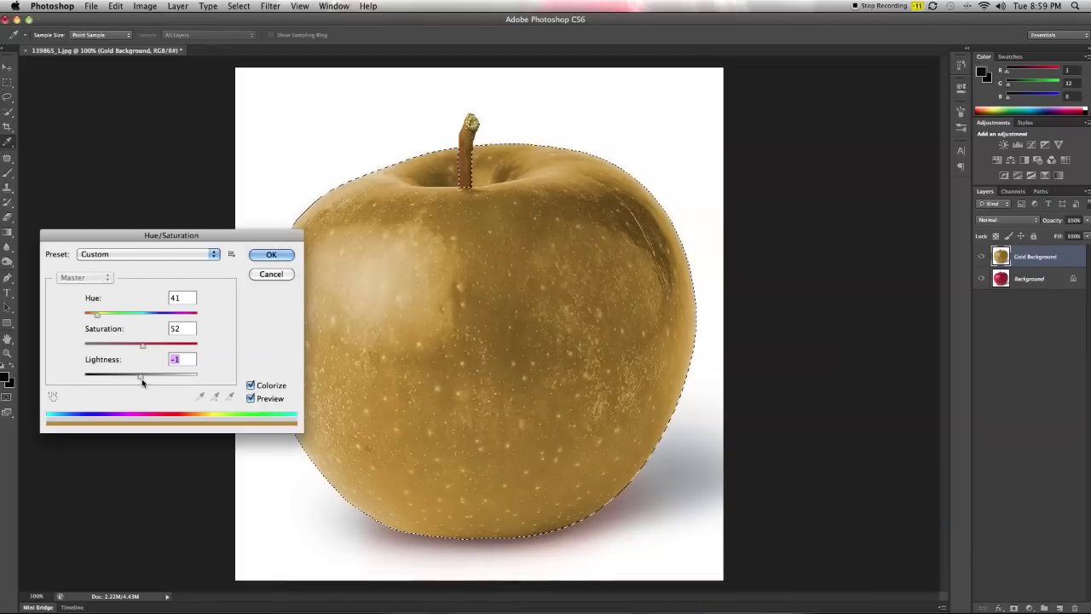
click(278, 254)
key(w)
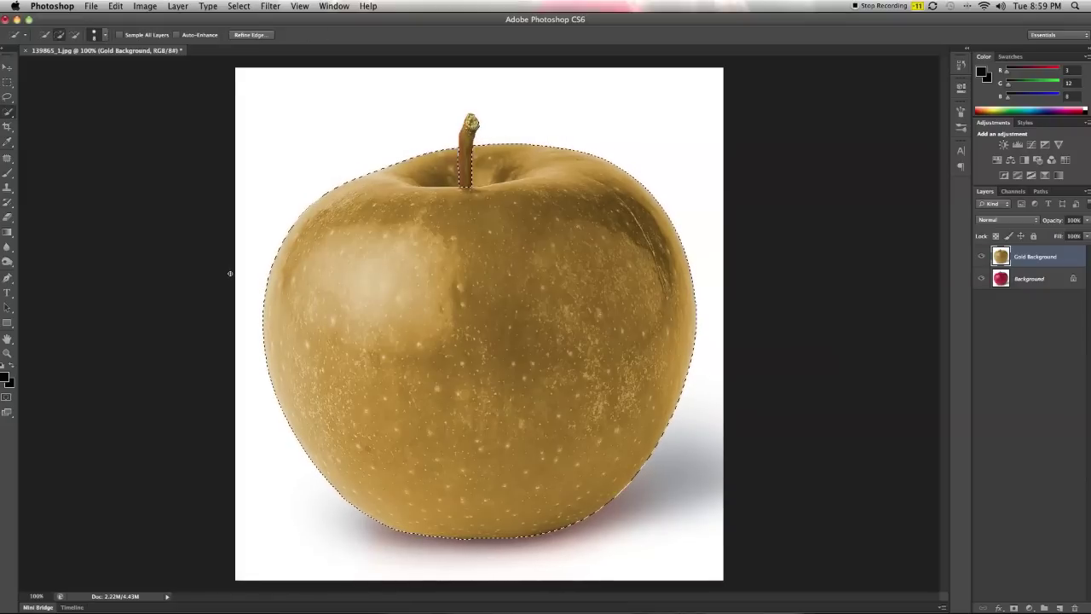
Step: Deselect the apple and pick the Dodge Tool with a 23 px brush
click(7, 82)
key(super+d)
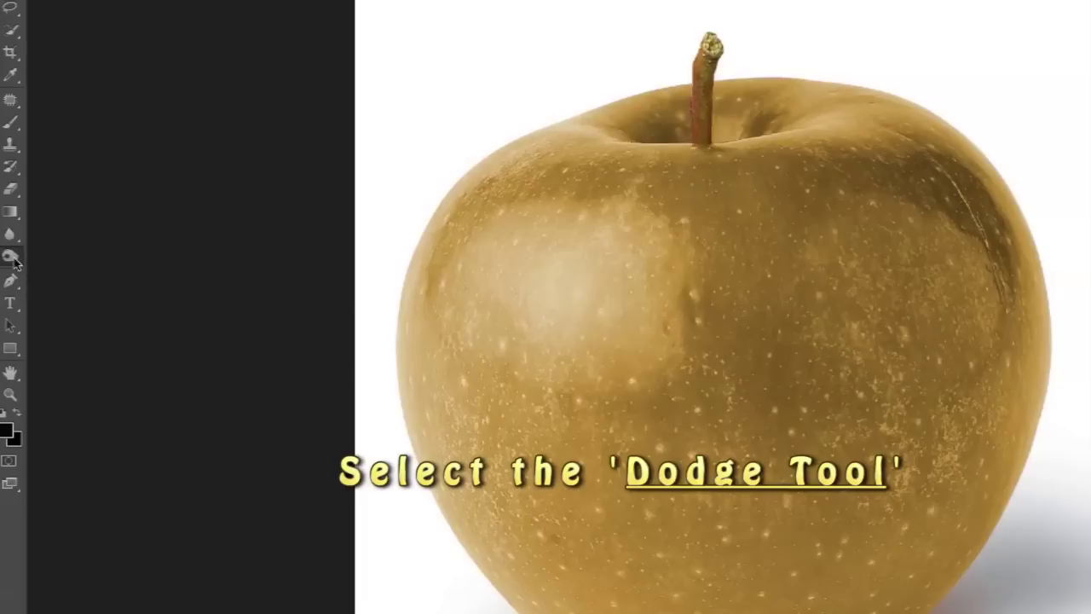
click(14, 261)
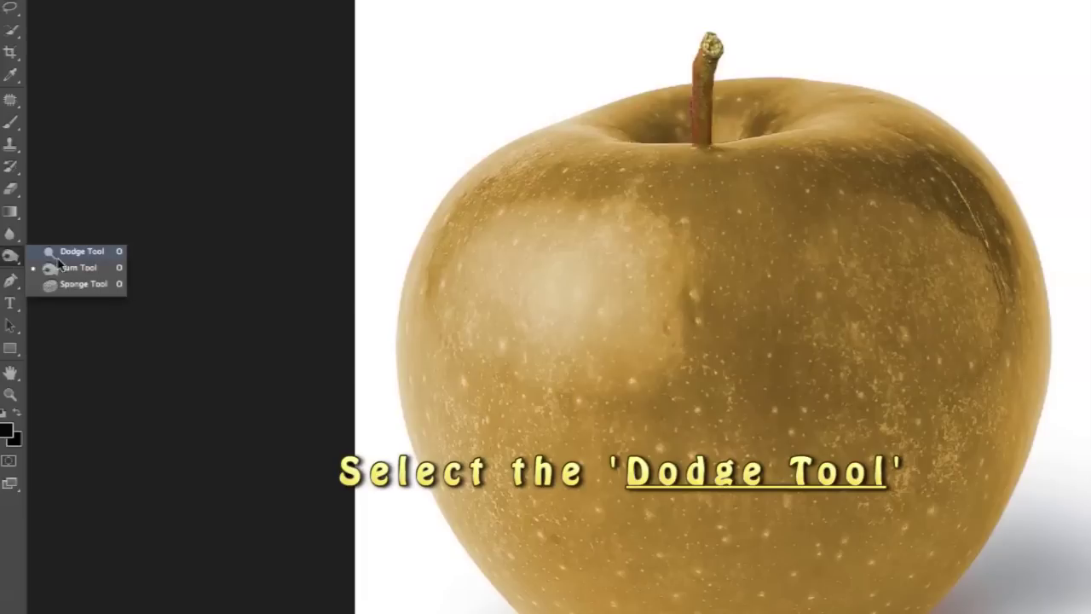
click(77, 251)
click(47, 35)
drag(122, 68, 22, 75)
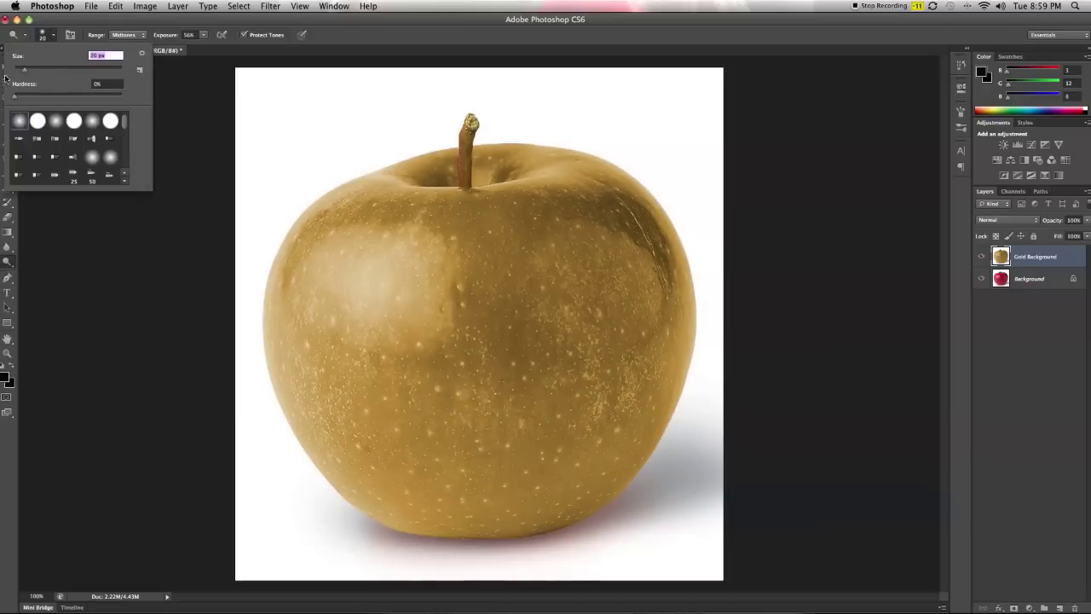
Step: Dodge the apple's upper-right, right, bottom, top and lower-left edges to brighten them
drag(582, 160, 674, 247)
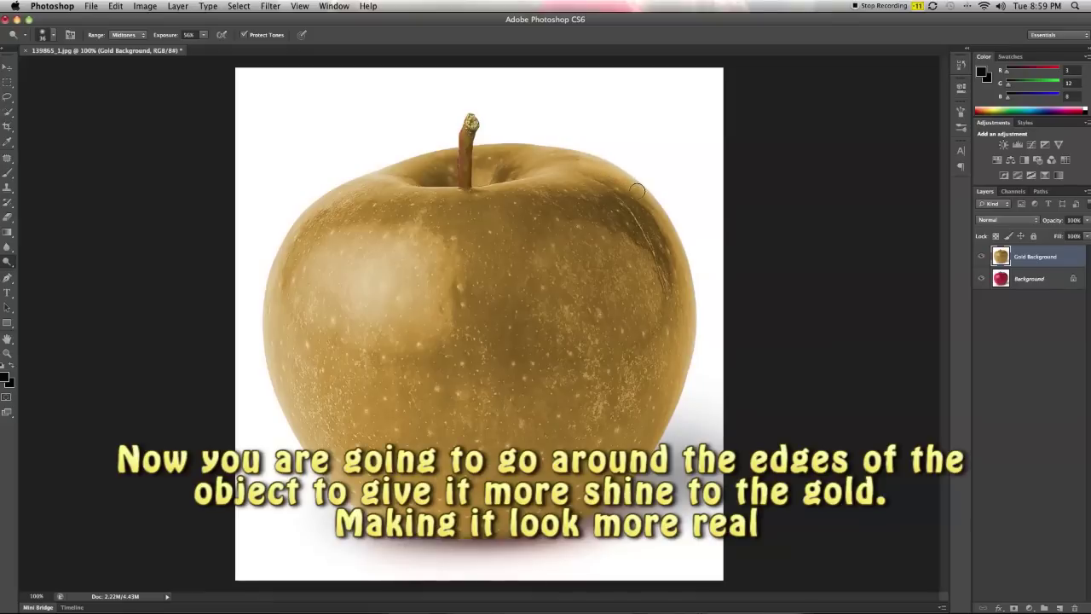
mouse_move(682, 260)
mouse_down()
mouse_move(687, 340)
mouse_move(650, 445)
mouse_up()
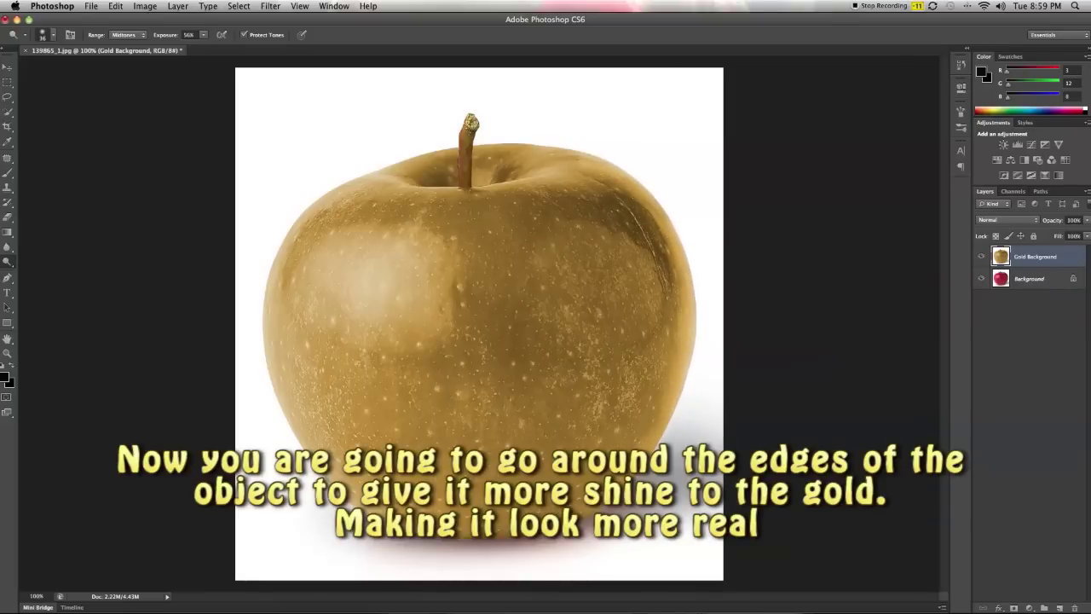
drag(525, 539, 494, 547)
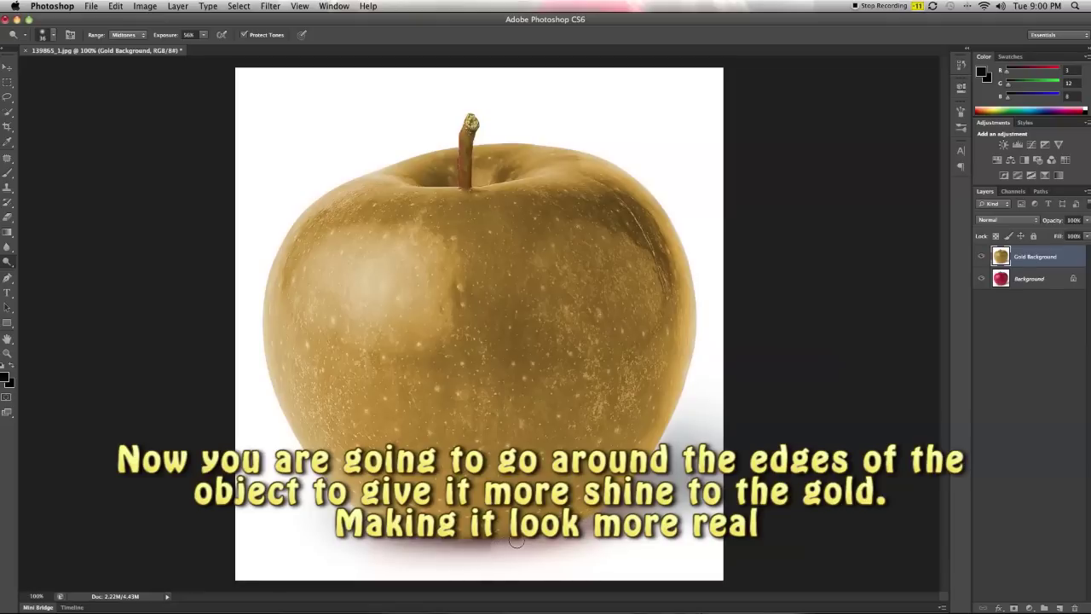
mouse_move(426, 174)
mouse_down()
mouse_move(534, 167)
mouse_move(573, 176)
mouse_move(522, 175)
mouse_move(514, 197)
mouse_move(567, 186)
mouse_move(466, 206)
mouse_move(359, 186)
mouse_move(295, 234)
mouse_move(275, 268)
mouse_move(275, 380)
mouse_move(277, 311)
mouse_move(327, 222)
mouse_up()
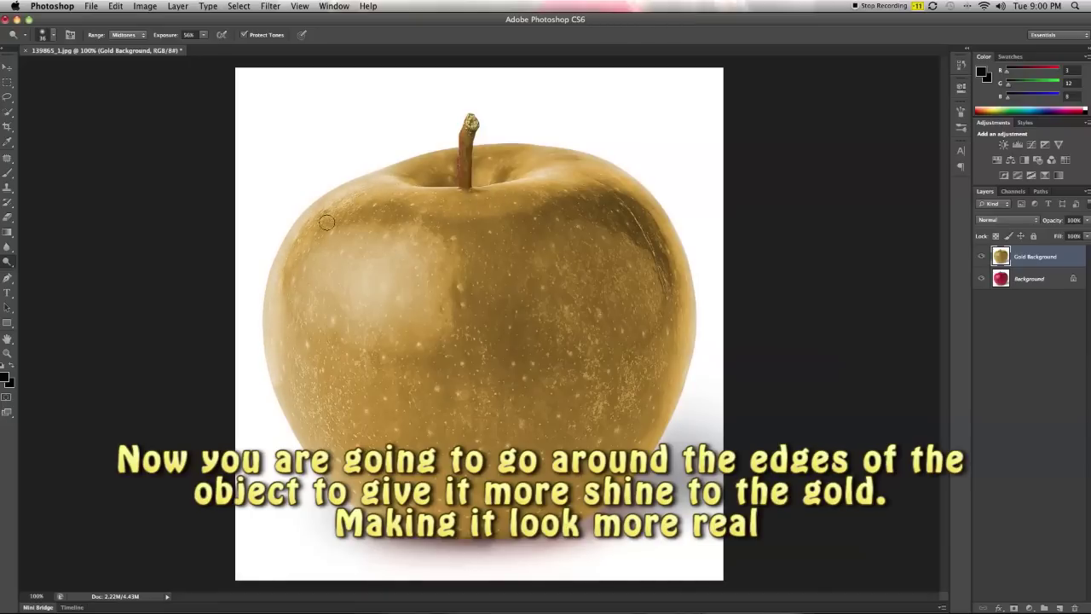
drag(278, 375, 305, 437)
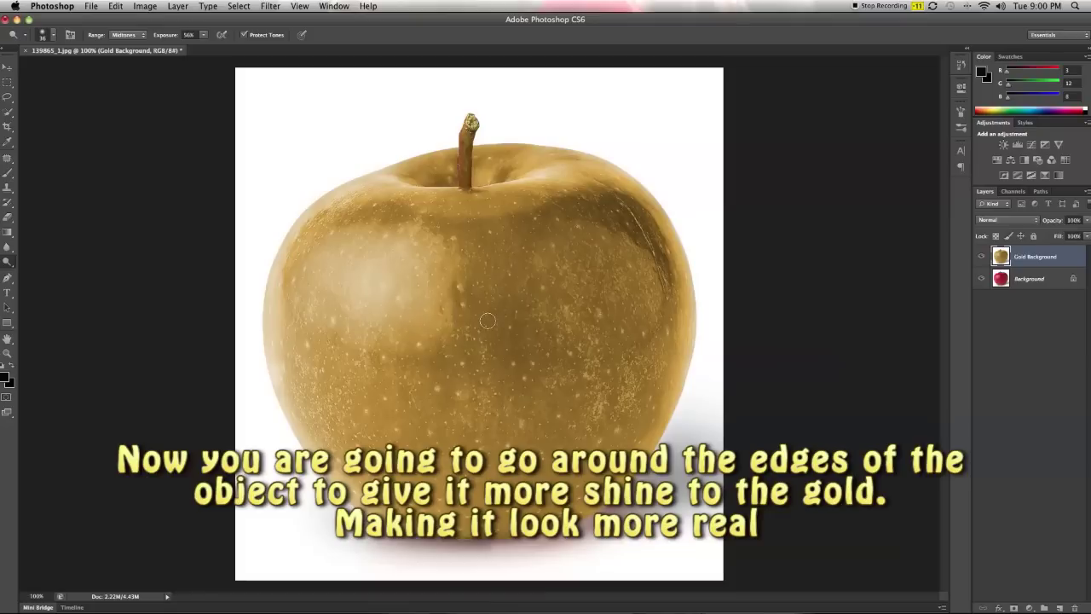
click(9, 67)
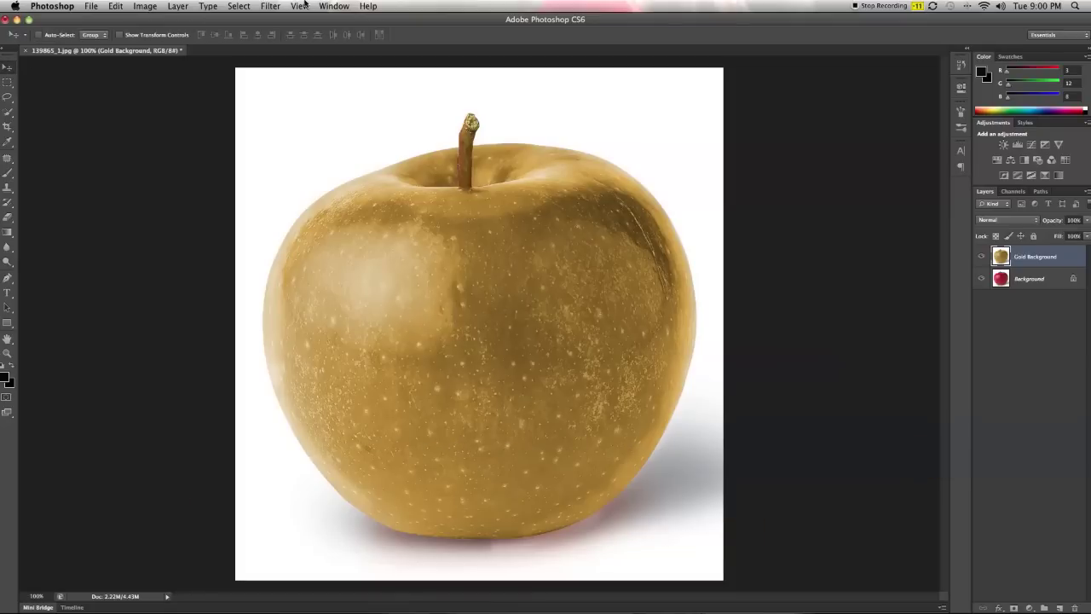
Step: Start Lighting Effects and enlarge the spot light to cover the whole apple
click(278, 8)
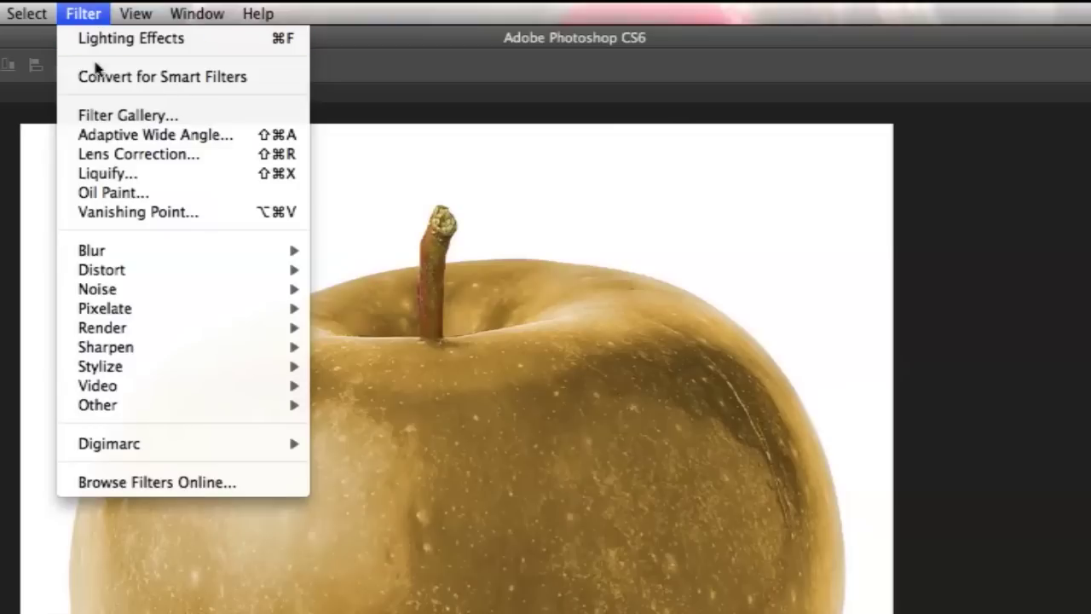
mouse_move(102, 328)
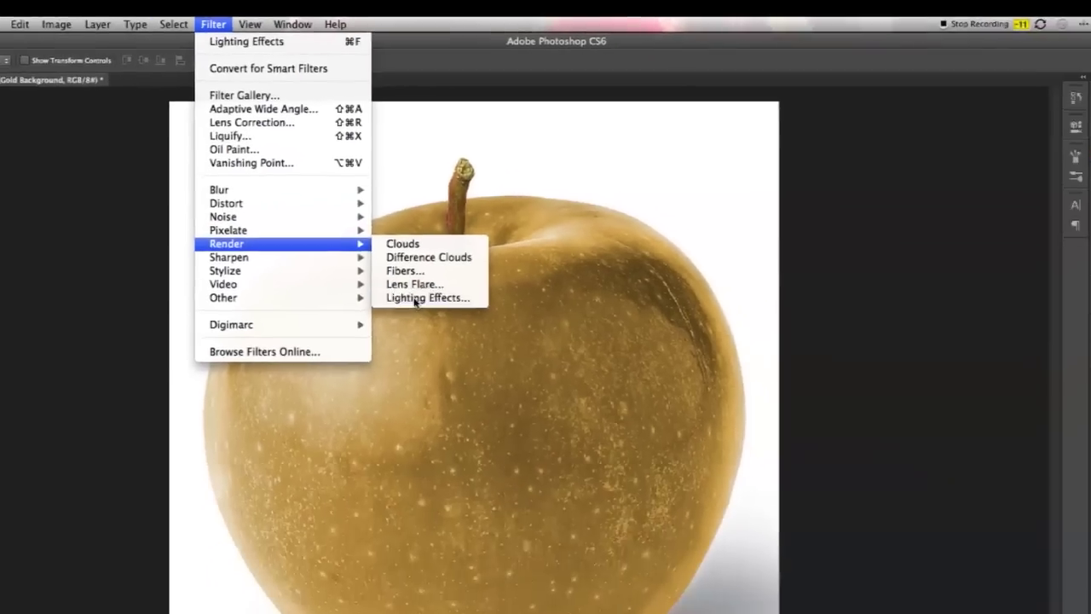
click(419, 410)
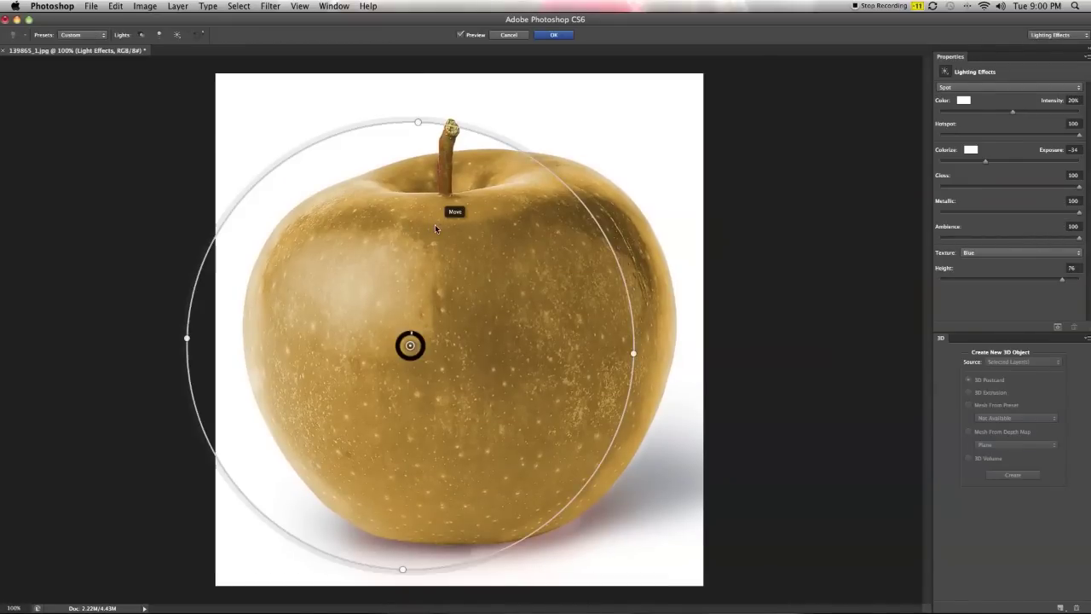
mouse_move(515, 288)
mouse_down()
mouse_move(605, 272)
mouse_move(582, 279)
mouse_up()
mouse_move(680, 356)
mouse_down()
mouse_move(589, 349)
mouse_move(662, 358)
mouse_move(666, 348)
mouse_up()
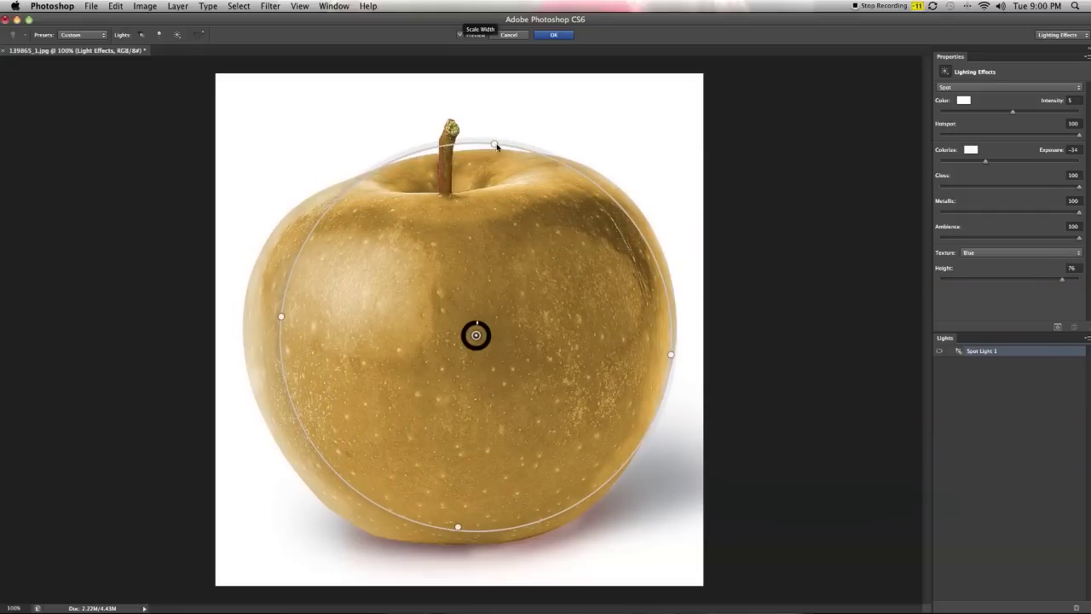
drag(495, 127, 499, 80)
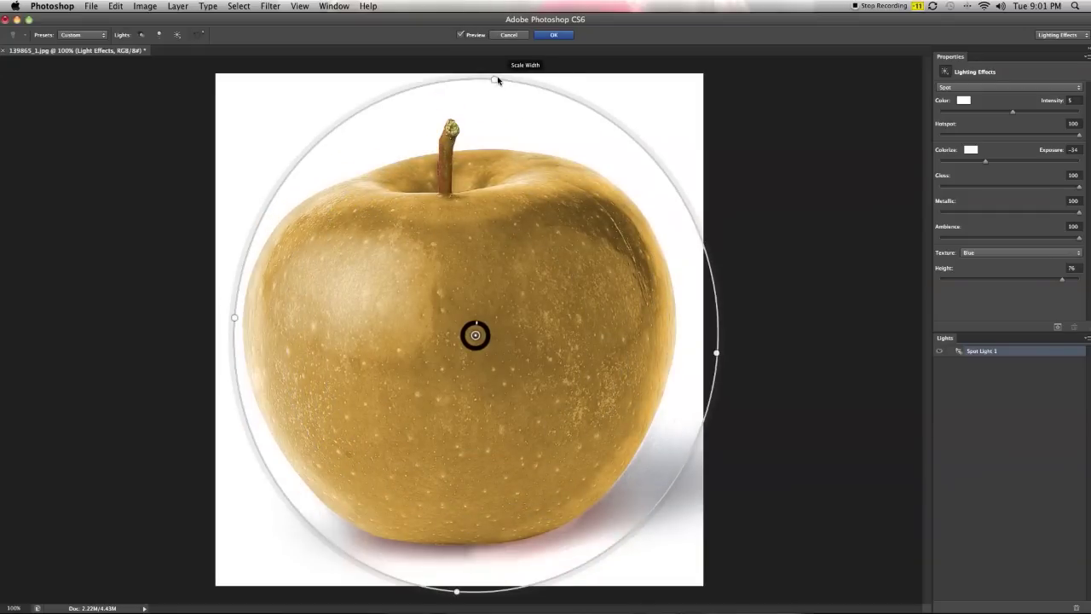
Step: Narrow, reposition and rotate the spot light into a near-vertical oval over the apple
drag(718, 356, 628, 356)
drag(537, 329, 496, 314)
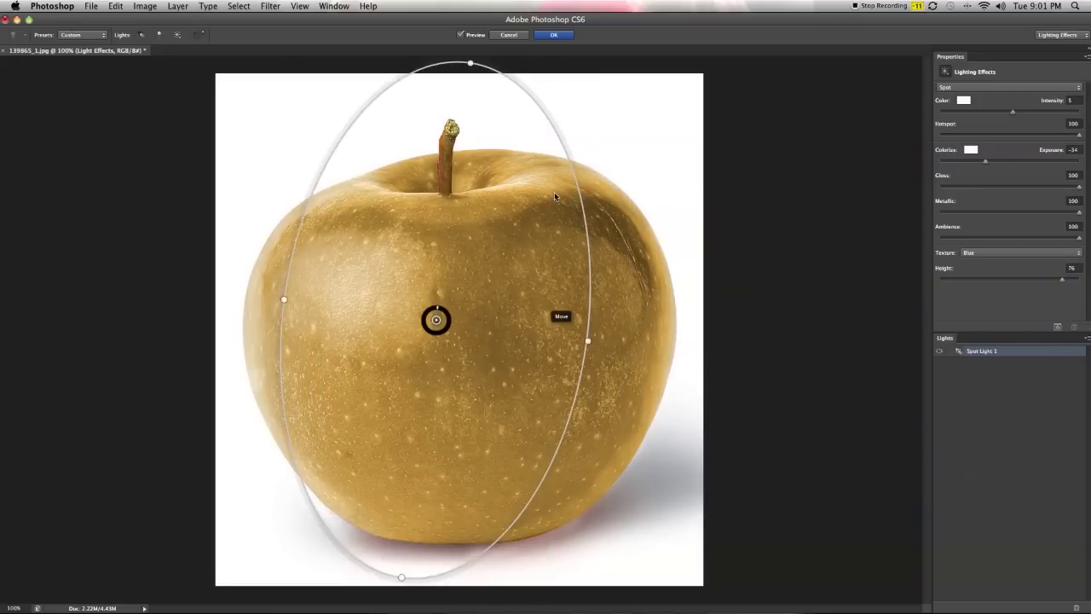
drag(575, 169, 569, 160)
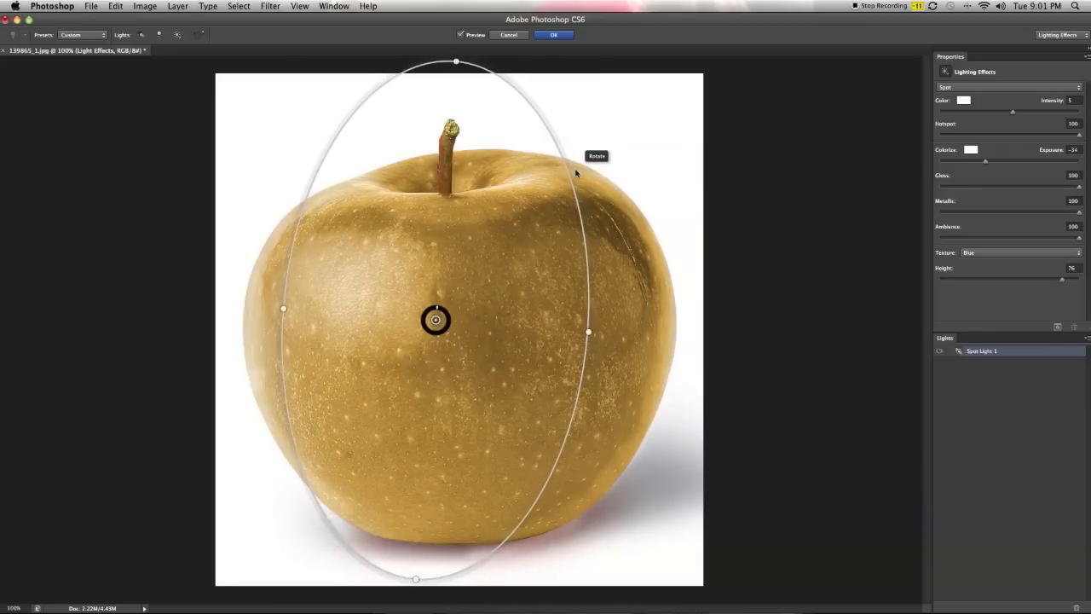
drag(539, 289, 540, 294)
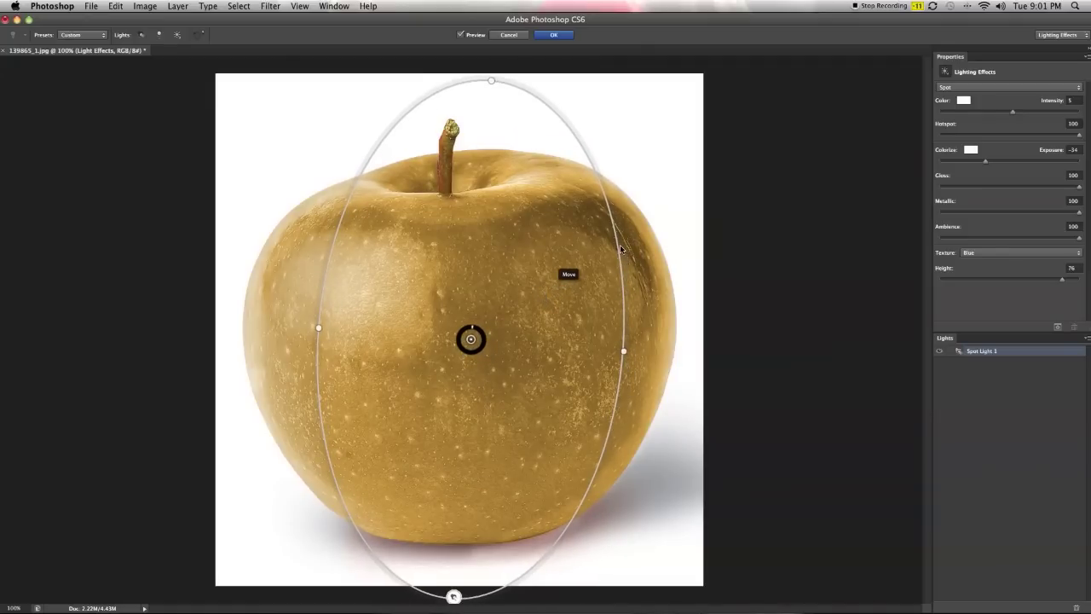
drag(620, 248, 631, 230)
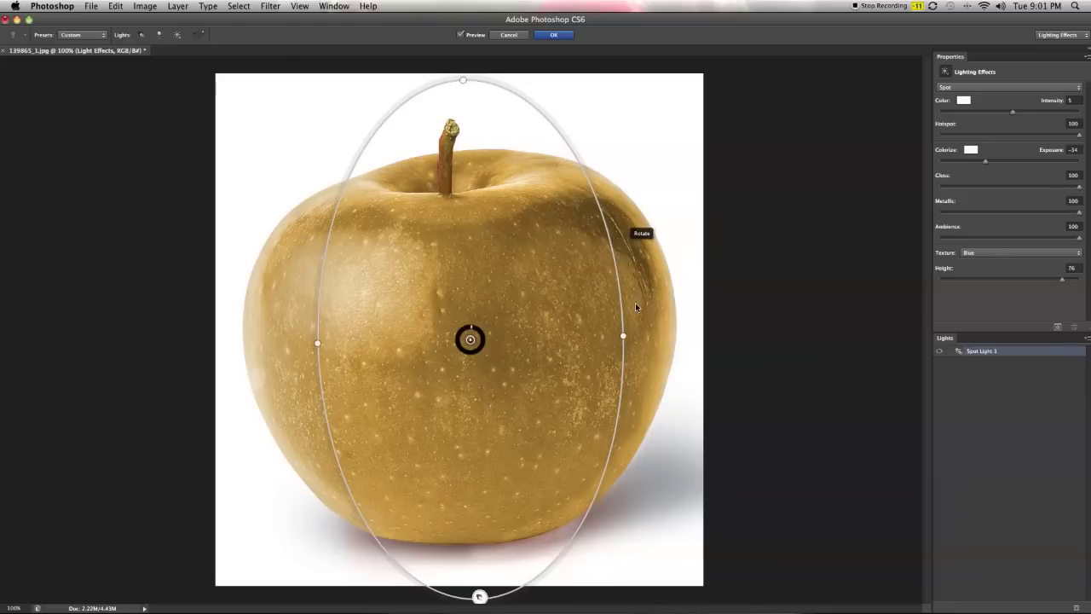
drag(635, 307, 633, 300)
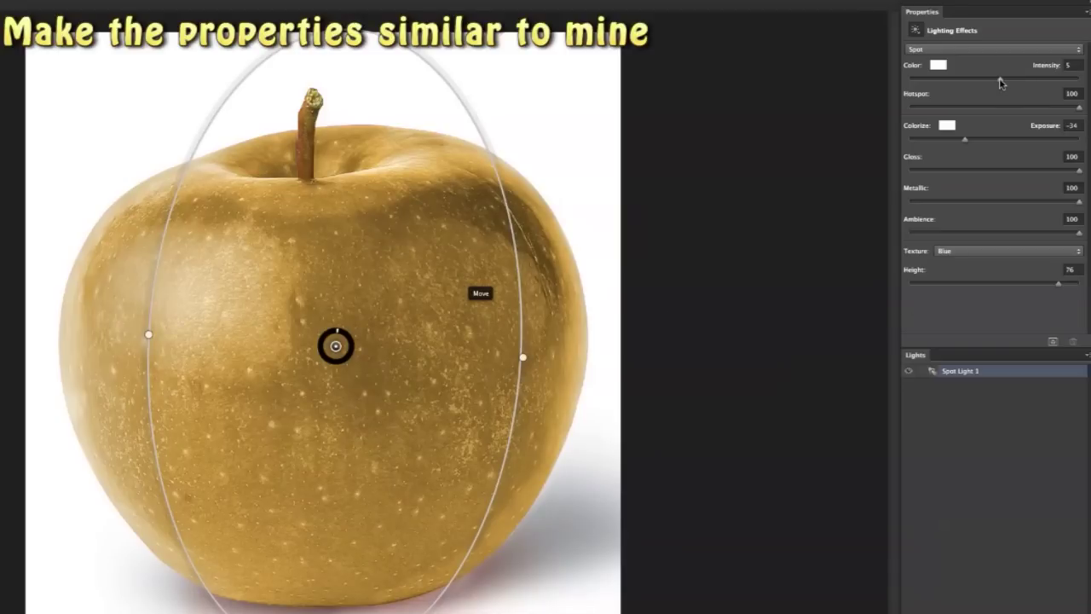
Step: Set the spot light to Intensity 100, Texture None, a small hotspot and Exposure -63
drag(1002, 83, 1035, 80)
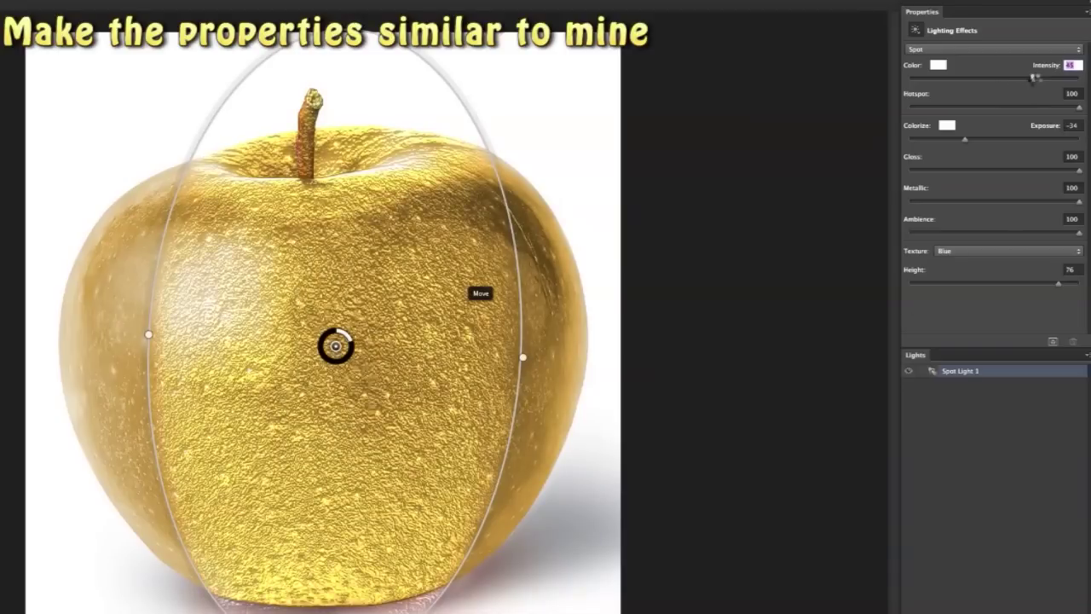
click(961, 253)
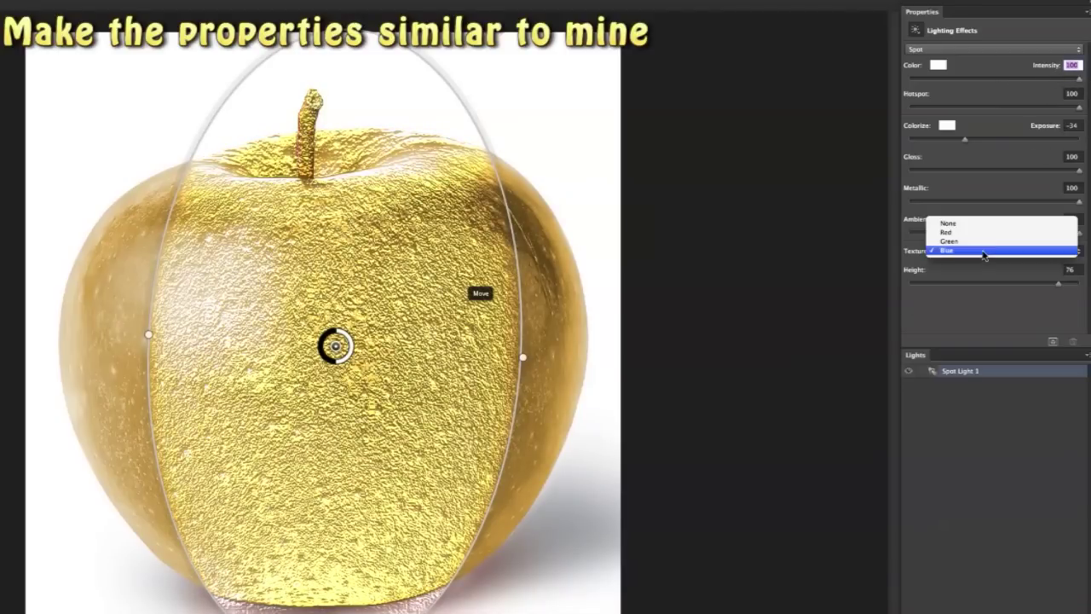
click(961, 229)
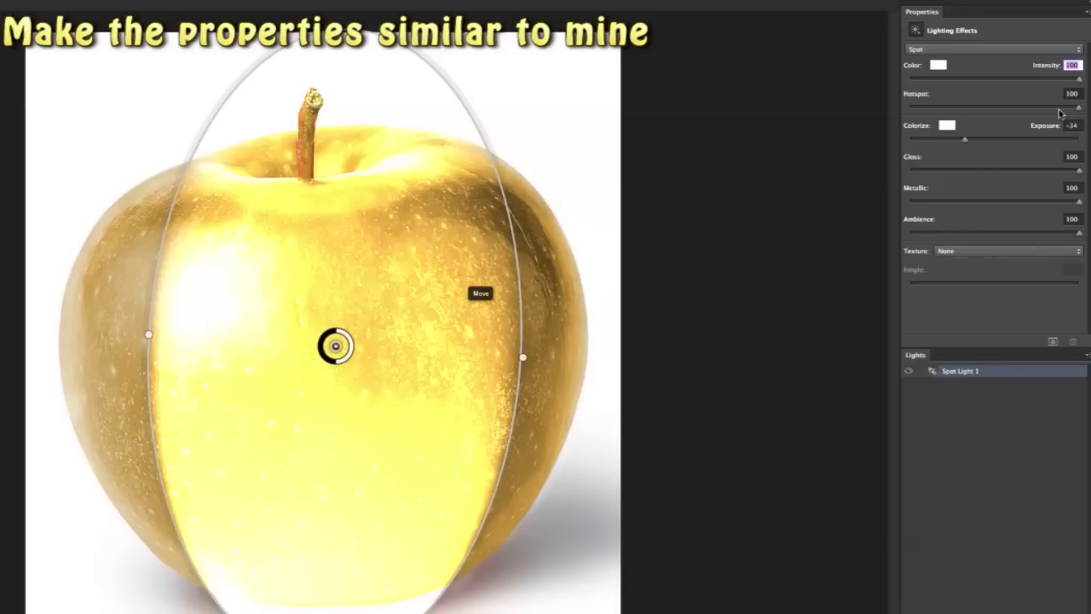
drag(1079, 106, 1014, 107)
drag(963, 141, 941, 143)
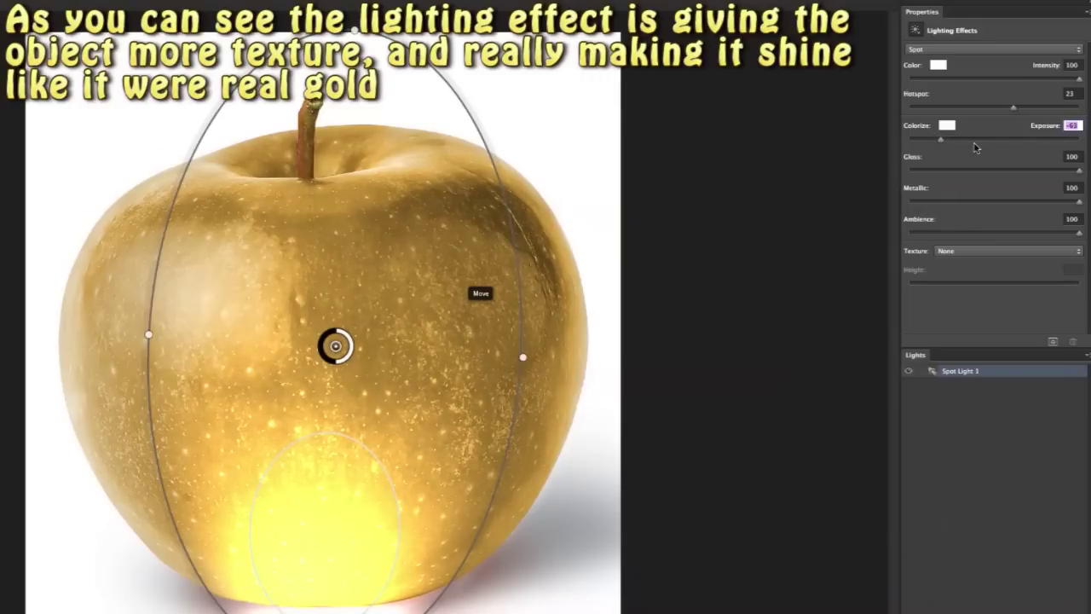
Step: Widen the light ellipse, shrink the hotspot further and apply the lighting effect
drag(522, 357, 540, 360)
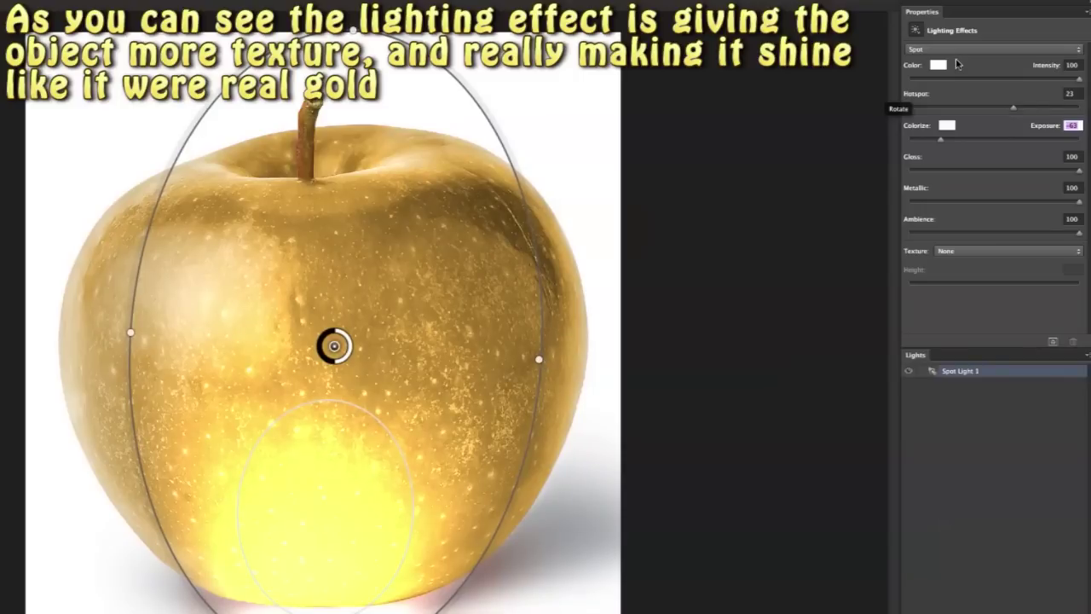
drag(1013, 109, 982, 107)
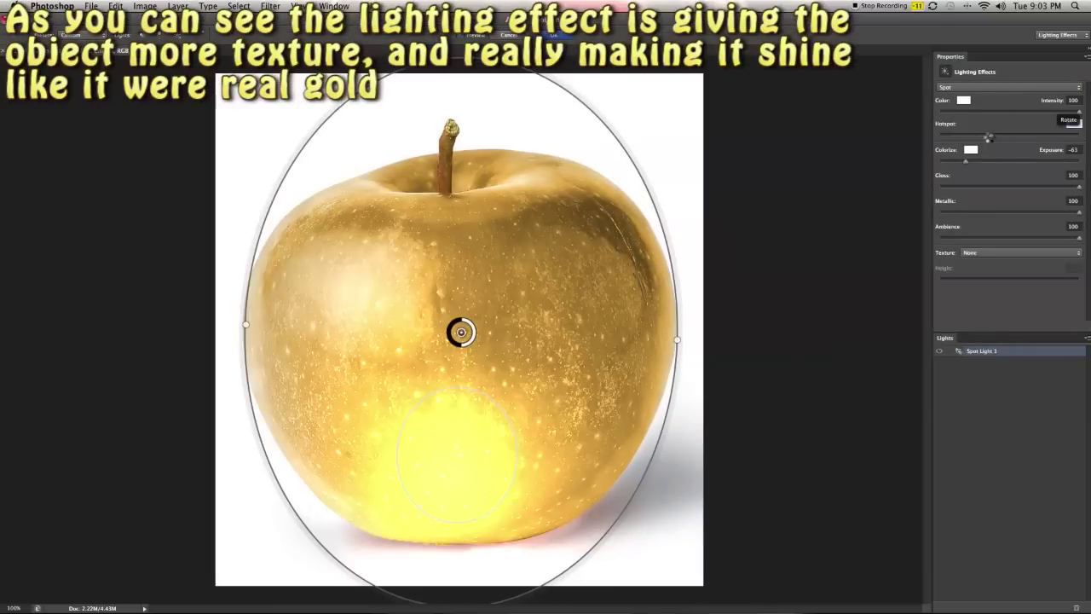
drag(988, 136, 985, 135)
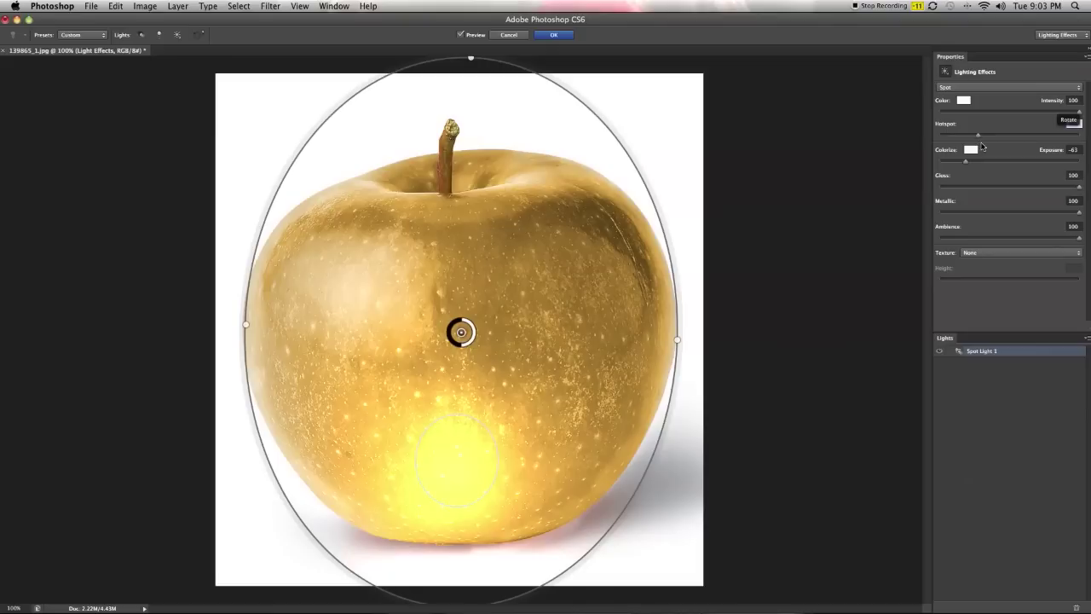
click(554, 35)
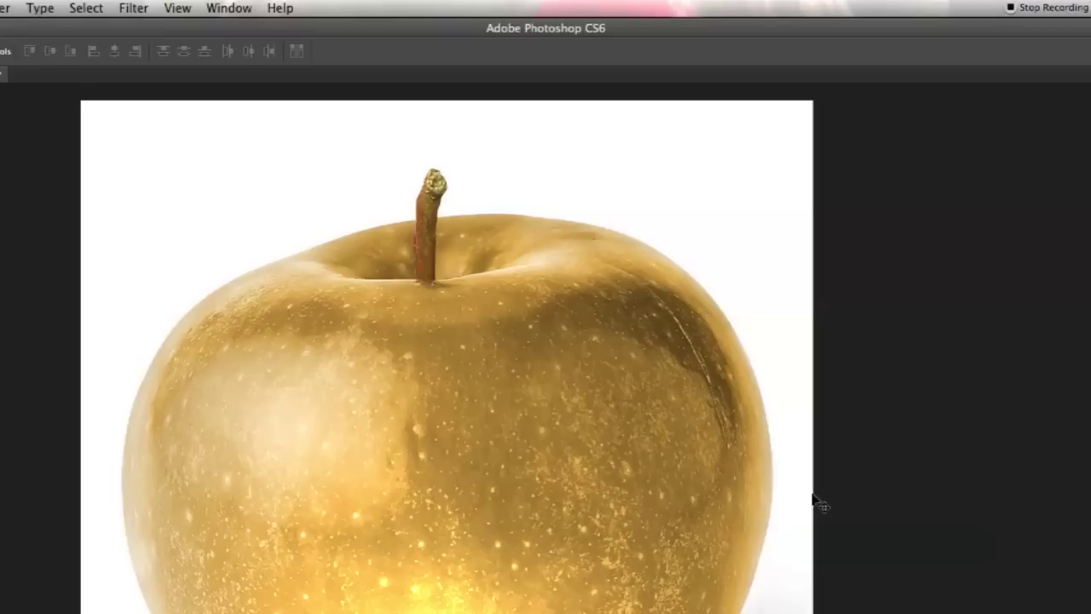
Step: Add a 50–300mm Zoom lens flare dimmed to 80% brightness
click(132, 9)
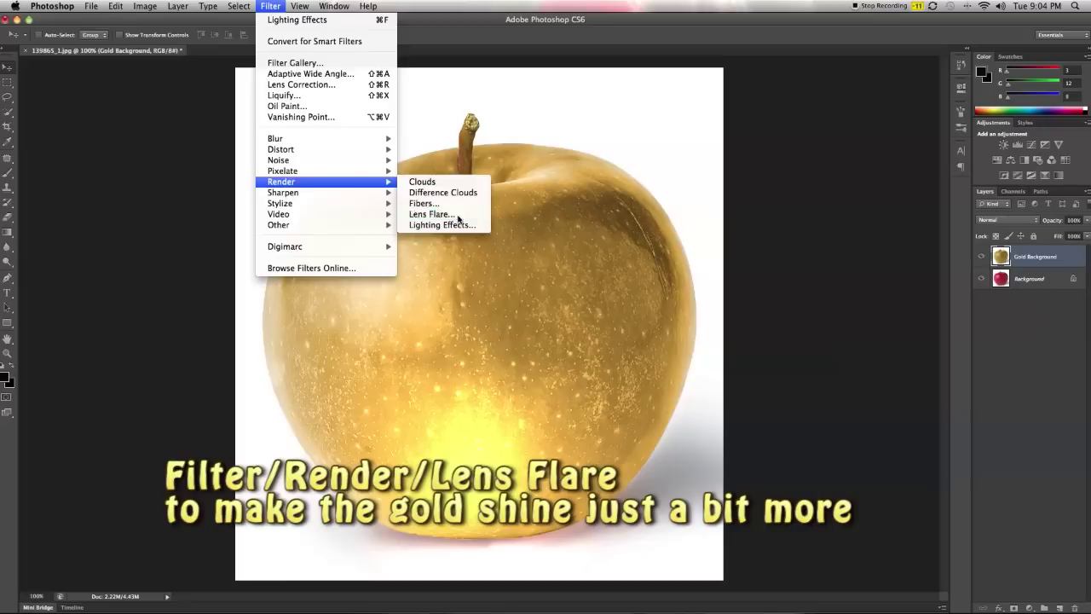
click(443, 208)
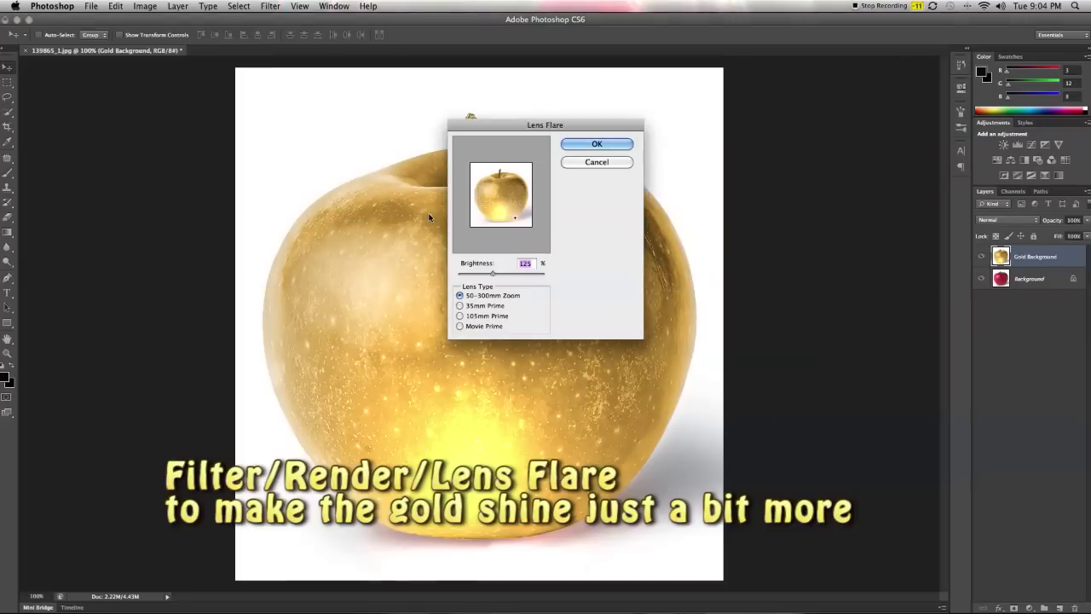
drag(492, 274, 479, 273)
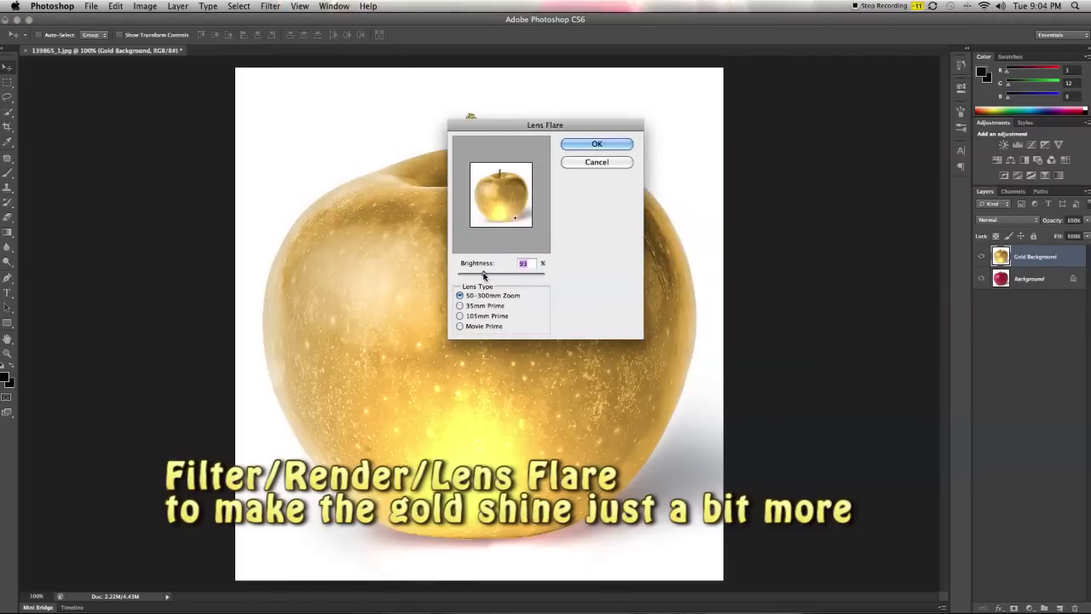
click(597, 144)
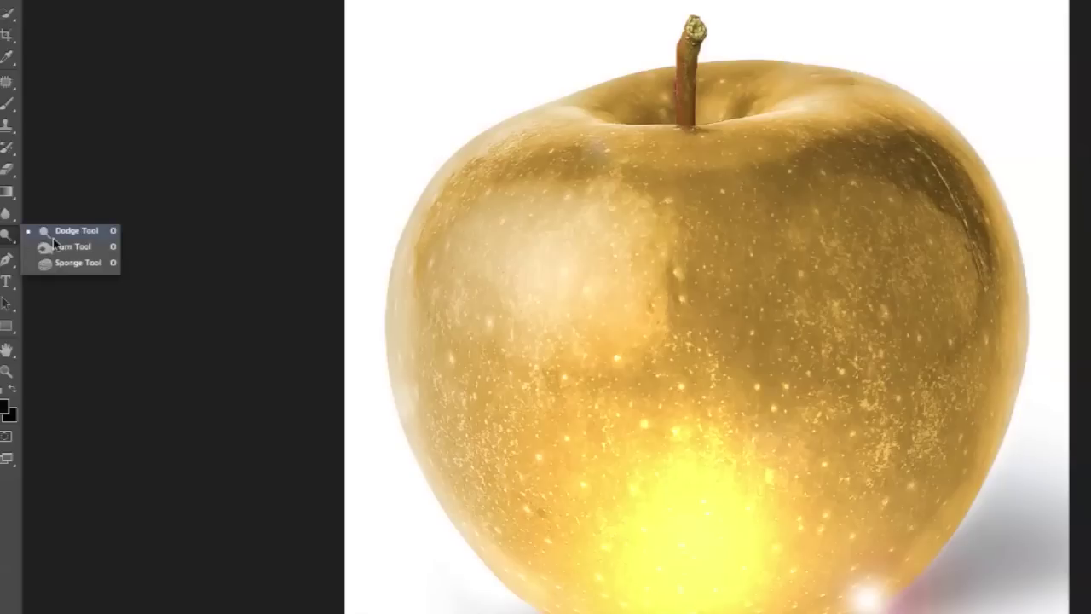
Step: Burn the apple's right side, top rim near the stem and upper-left shoulder
drag(7, 246, 43, 257)
drag(621, 252, 733, 260)
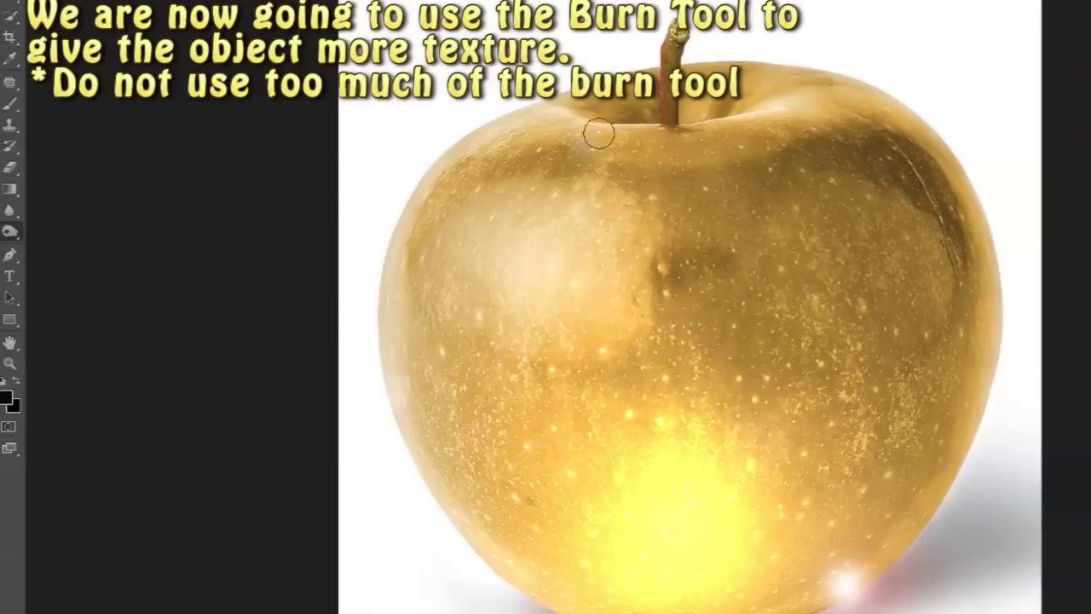
mouse_move(610, 123)
mouse_down()
mouse_move(682, 128)
mouse_move(782, 91)
mouse_move(830, 93)
mouse_up()
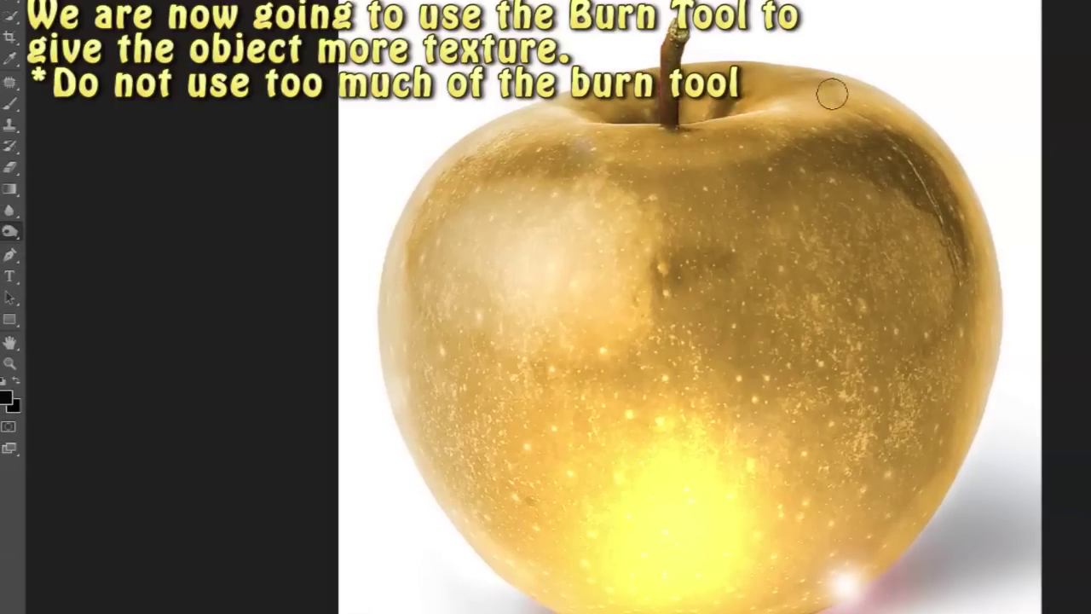
mouse_move(485, 140)
mouse_down()
mouse_move(567, 149)
mouse_move(494, 170)
mouse_move(418, 237)
mouse_move(613, 149)
mouse_move(811, 114)
mouse_move(763, 81)
mouse_move(906, 134)
mouse_move(969, 214)
mouse_move(974, 316)
mouse_up()
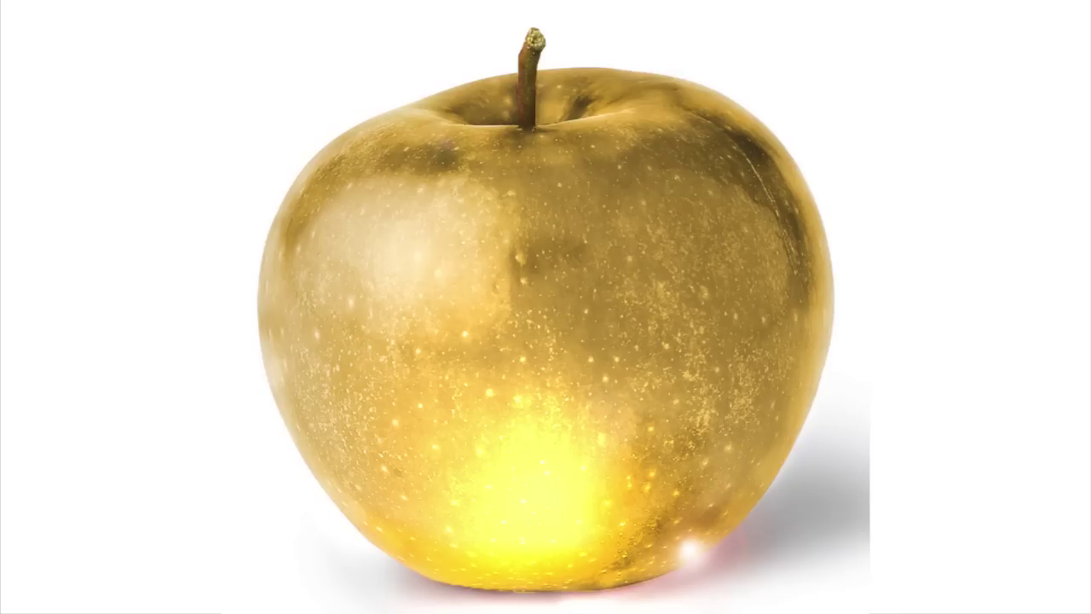